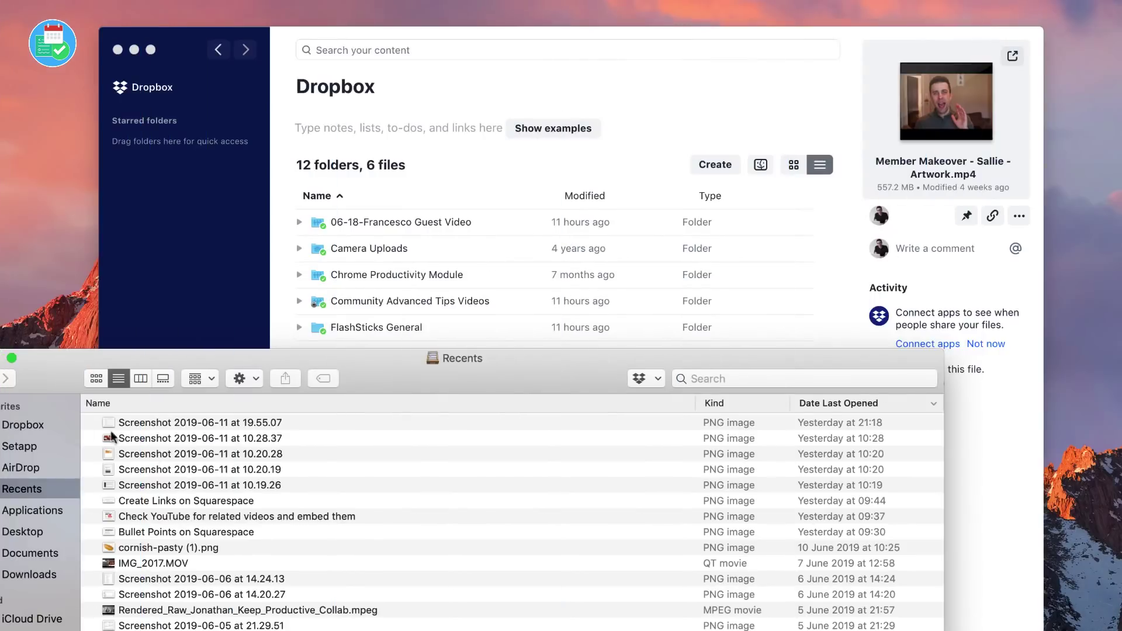
Open the synced Dropbox folder in Finder, then close Finder to reveal the Dropbox app
left_click(48, 426)
left_click_drag(66, 370, 538, 90)
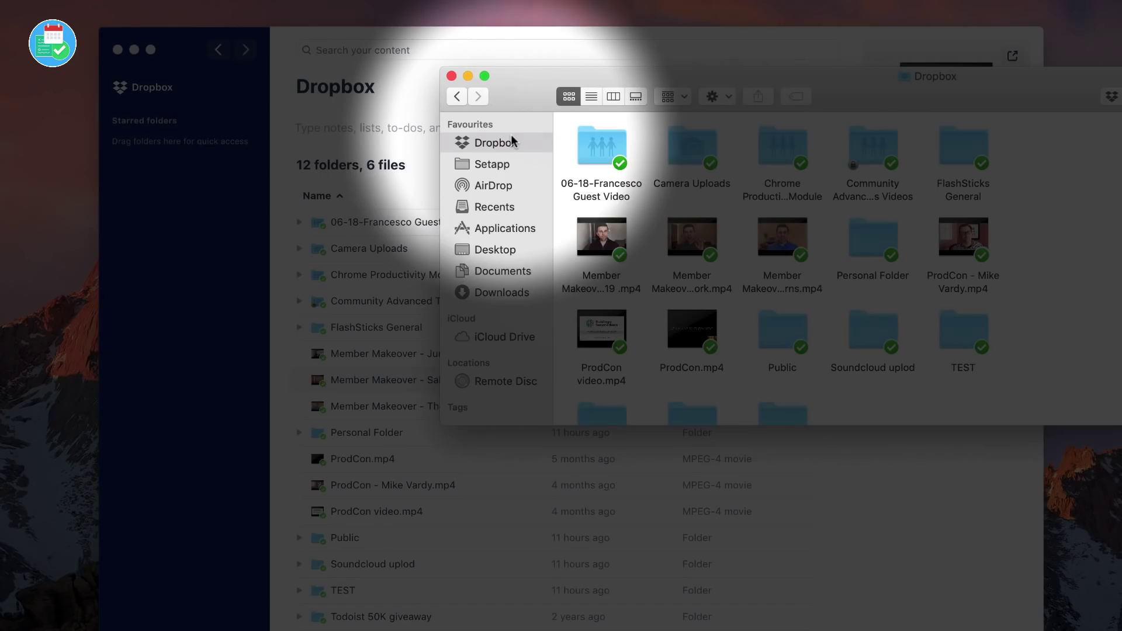
key("super+w")
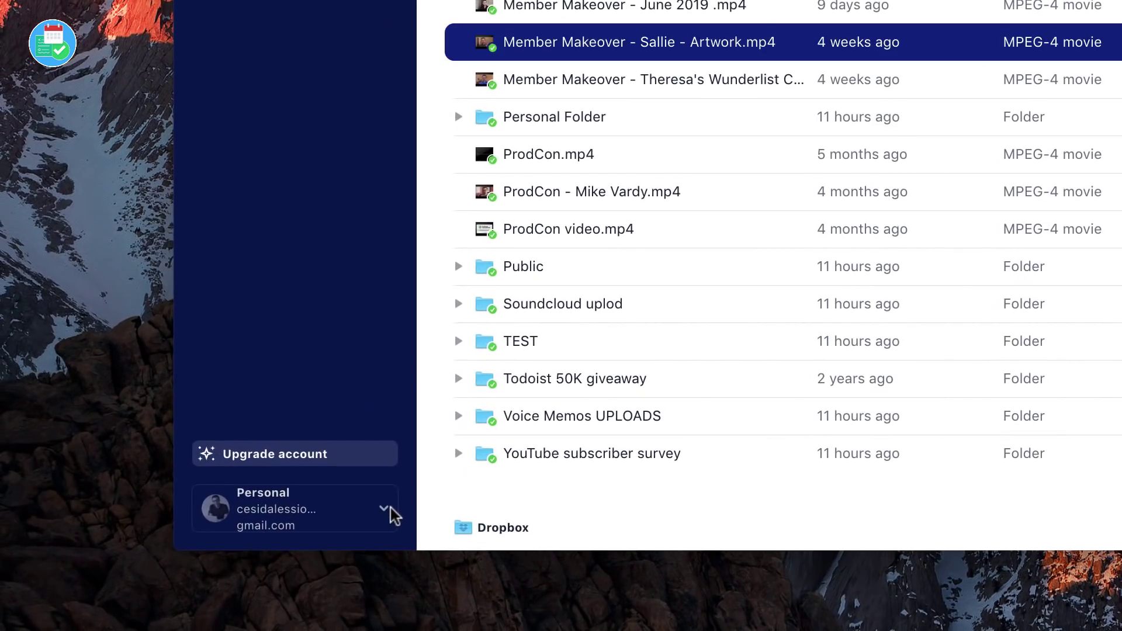
Check the signed-in personal account in the sidebar's account switcher, then dismiss it
left_click(385, 508)
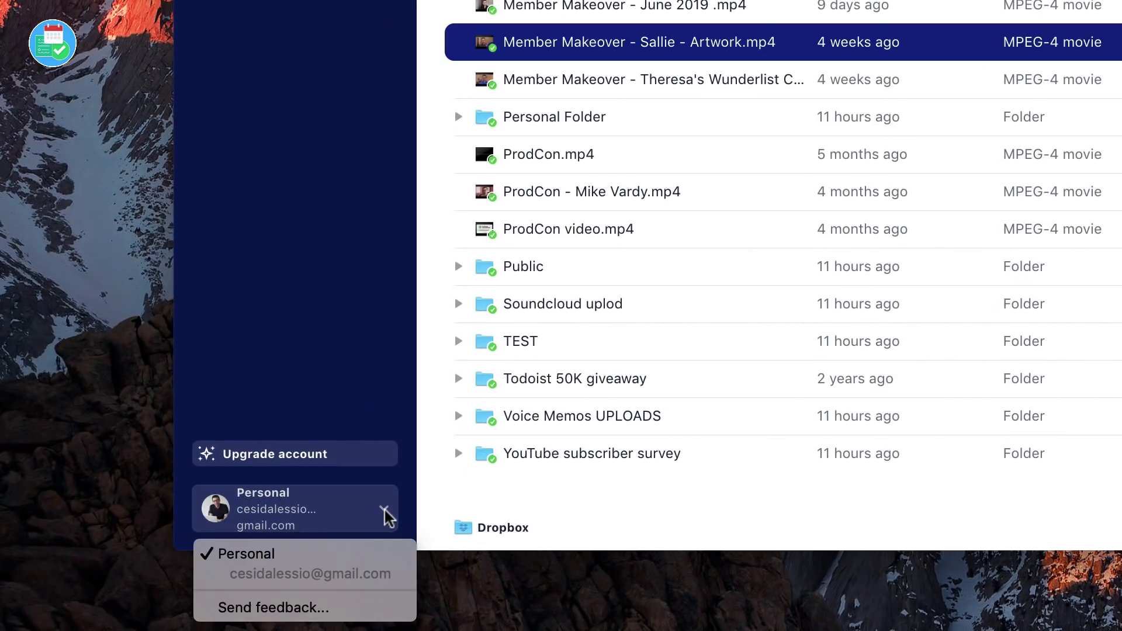
left_click(371, 398)
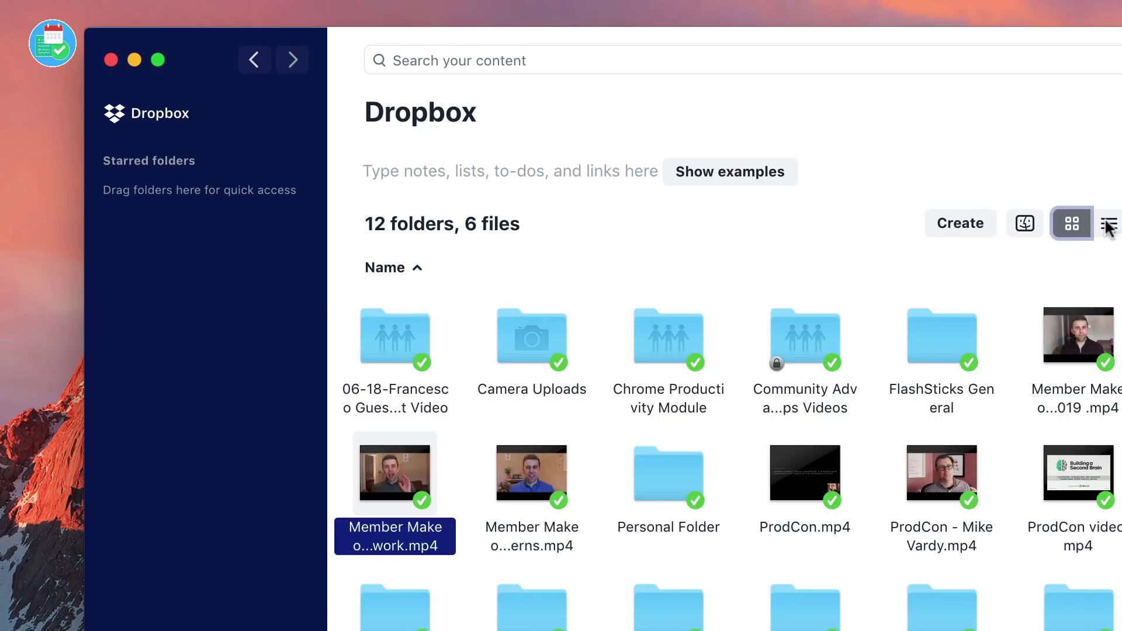
Star the FlashSticks General folder in the sidebar, then show the home folder as a grid
left_click(1108, 224)
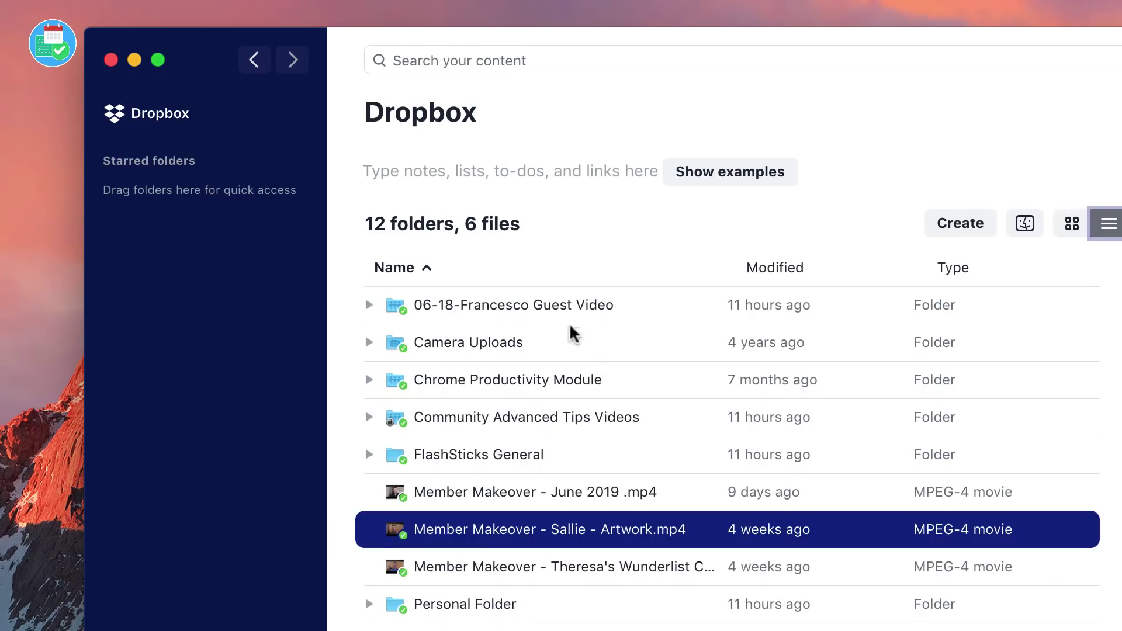
left_click(554, 315)
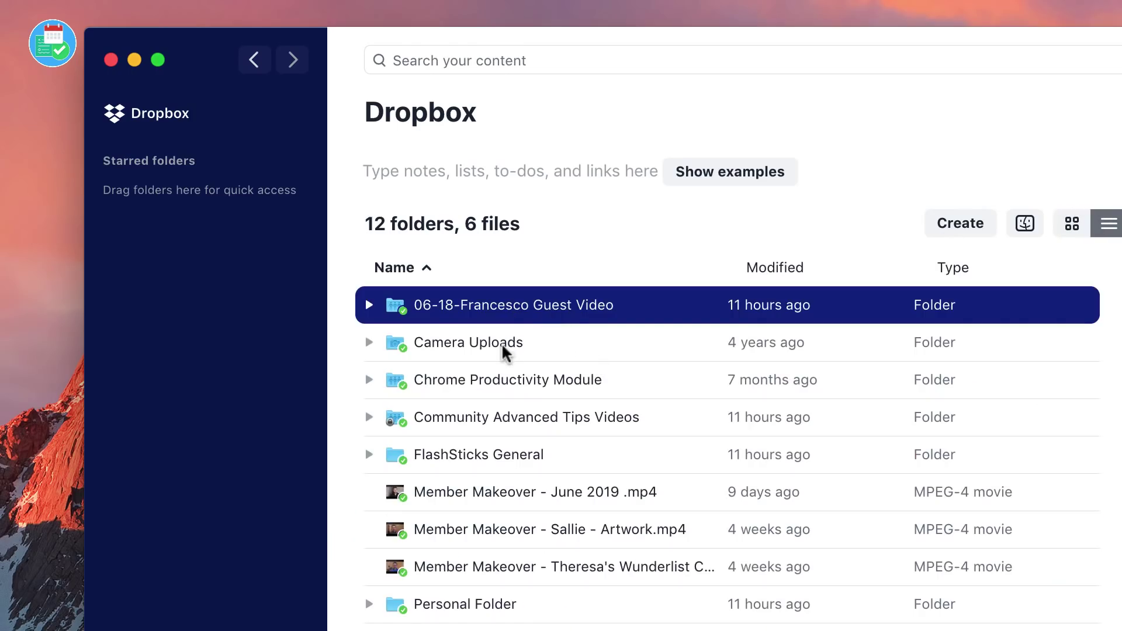
mouse_move(514, 460)
left_mouse_down()
mouse_move(298, 252)
mouse_move(210, 203)
mouse_move(224, 203)
left_mouse_up()
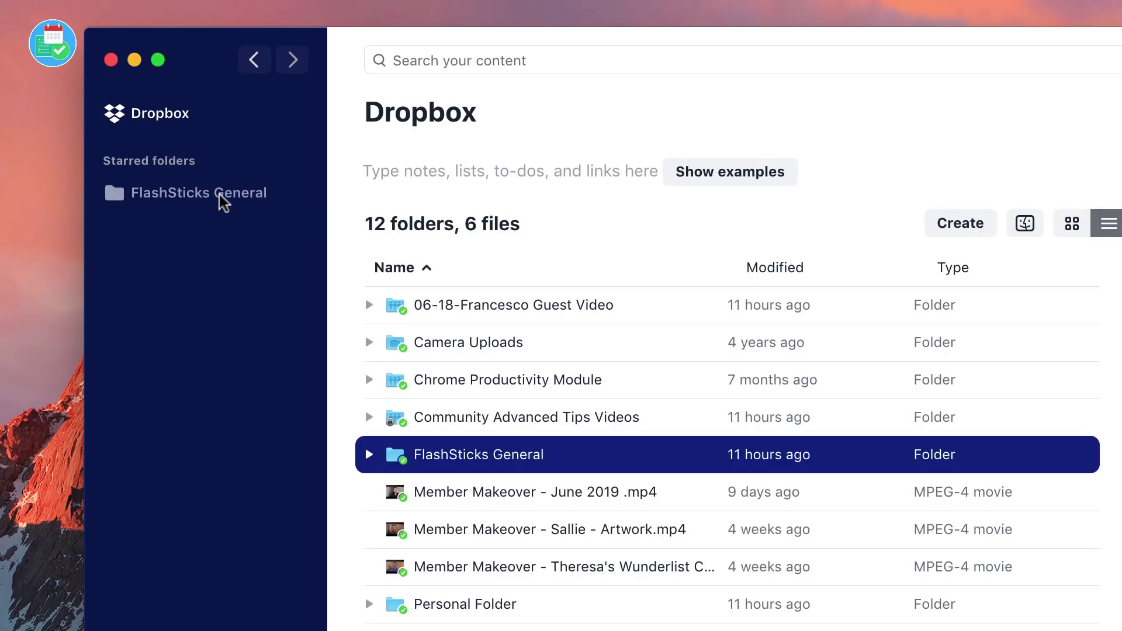
left_click(252, 61)
left_click(256, 61)
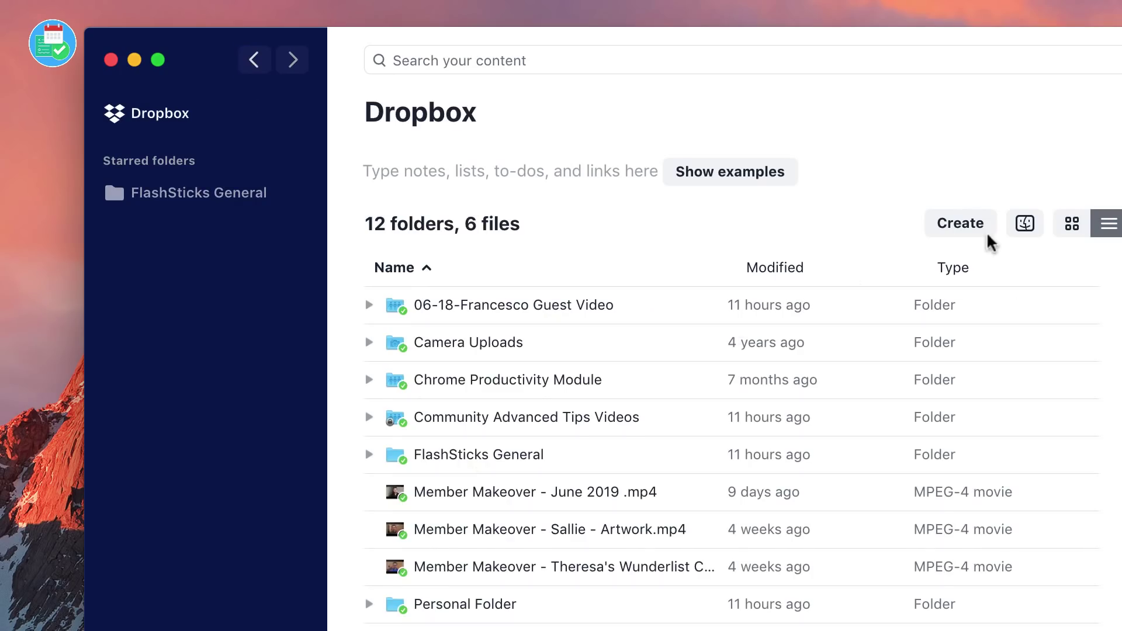
left_click(1070, 224)
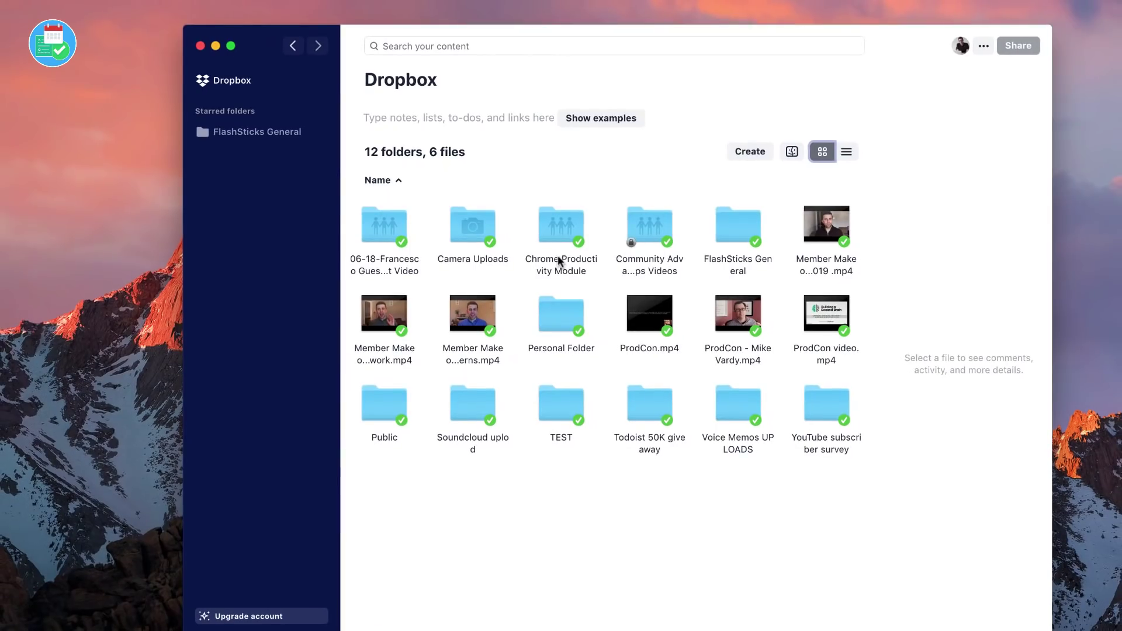
Pin Chrome Productivity Module inside the Dropbox folder, then return to list view
left_click(558, 260)
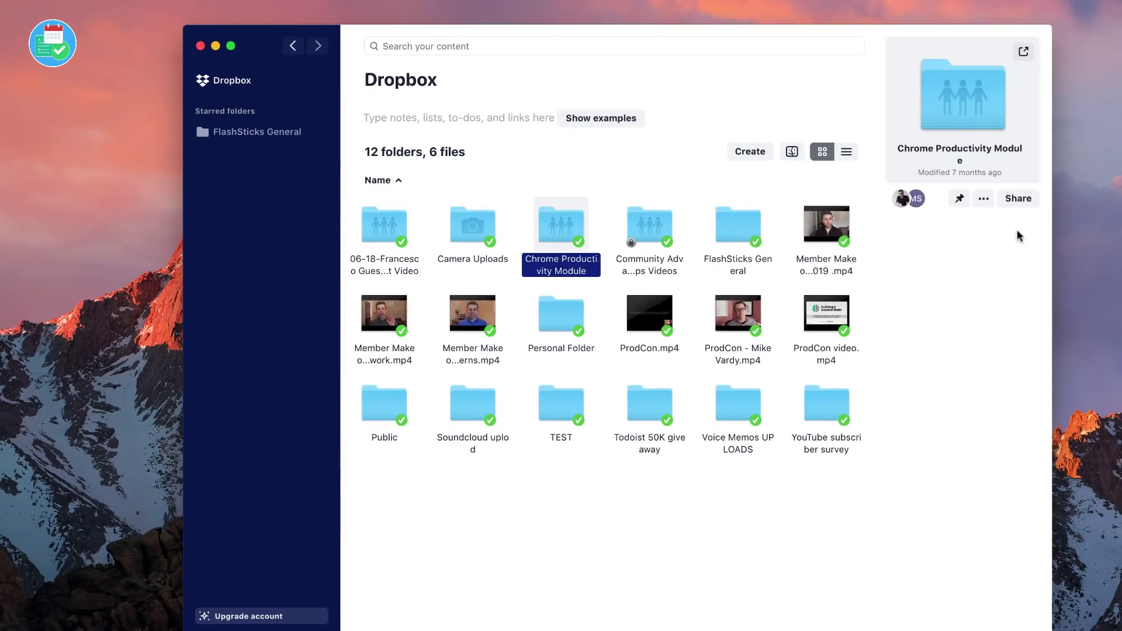
left_click(959, 198)
left_click(981, 222)
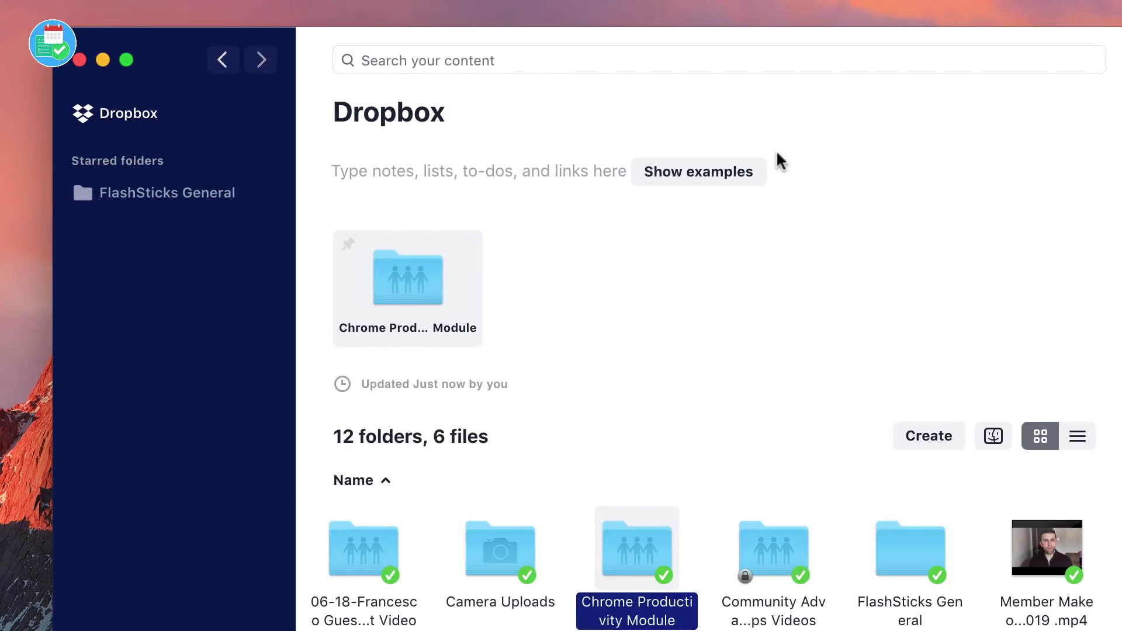
left_click(137, 123)
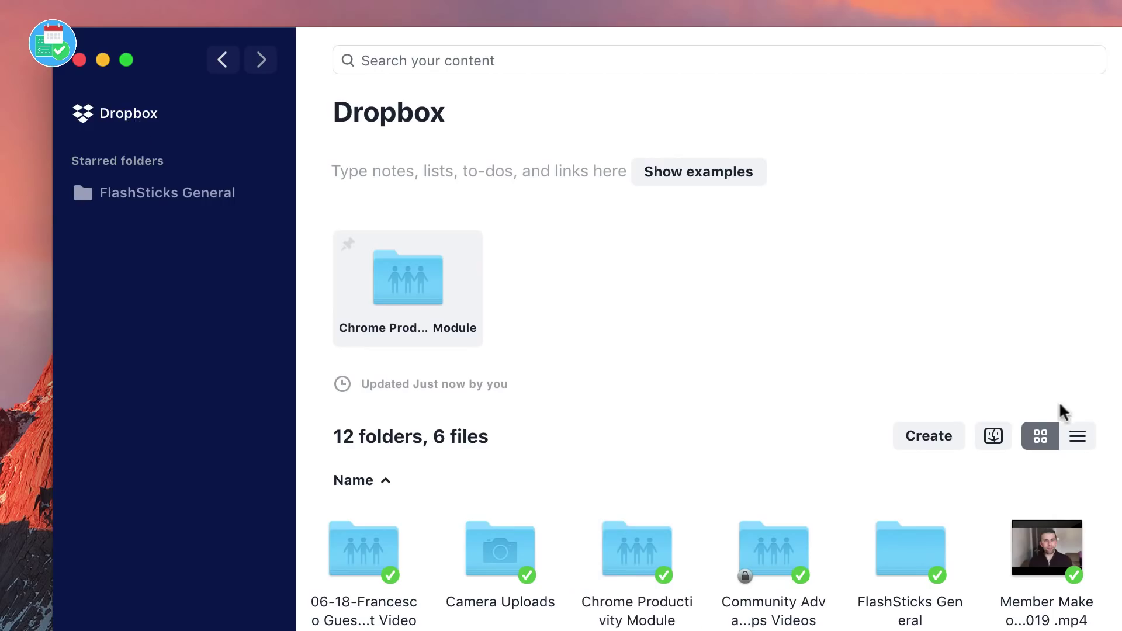
left_click(1068, 432)
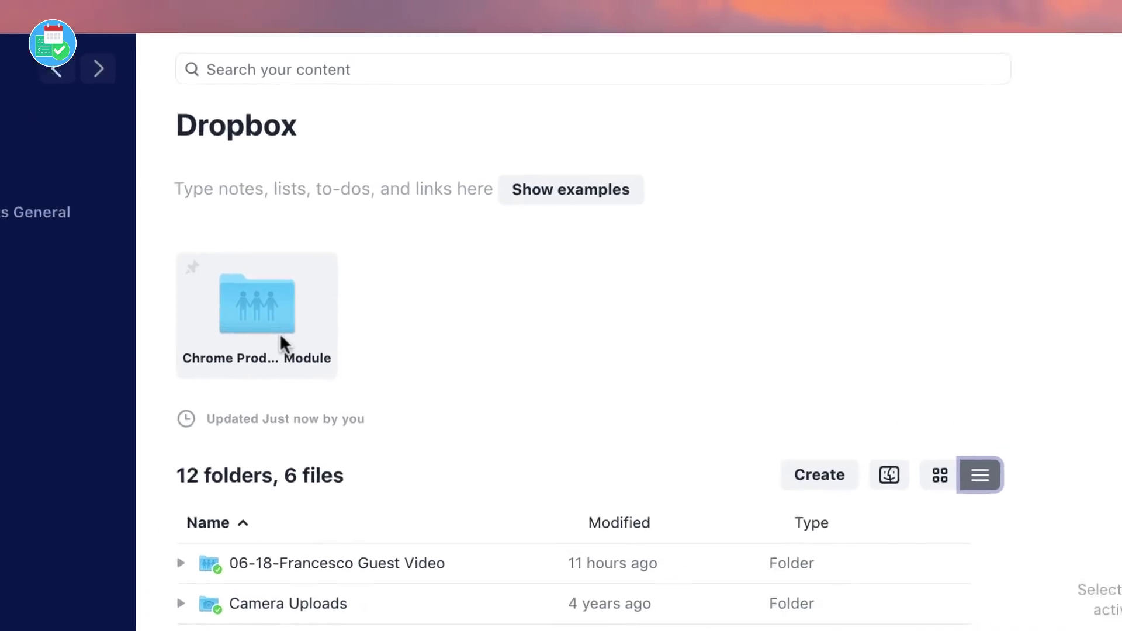
mouse_move(602, 1)
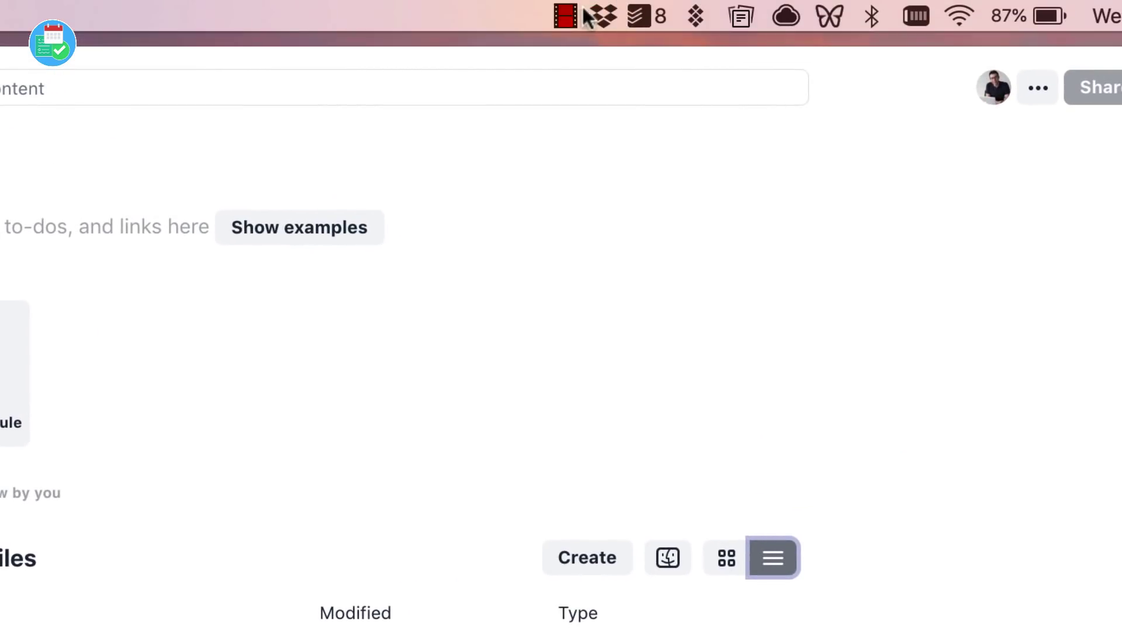
Open the Dropbox menu-bar panel of recent files and look over its new-file options
left_click(602, 17)
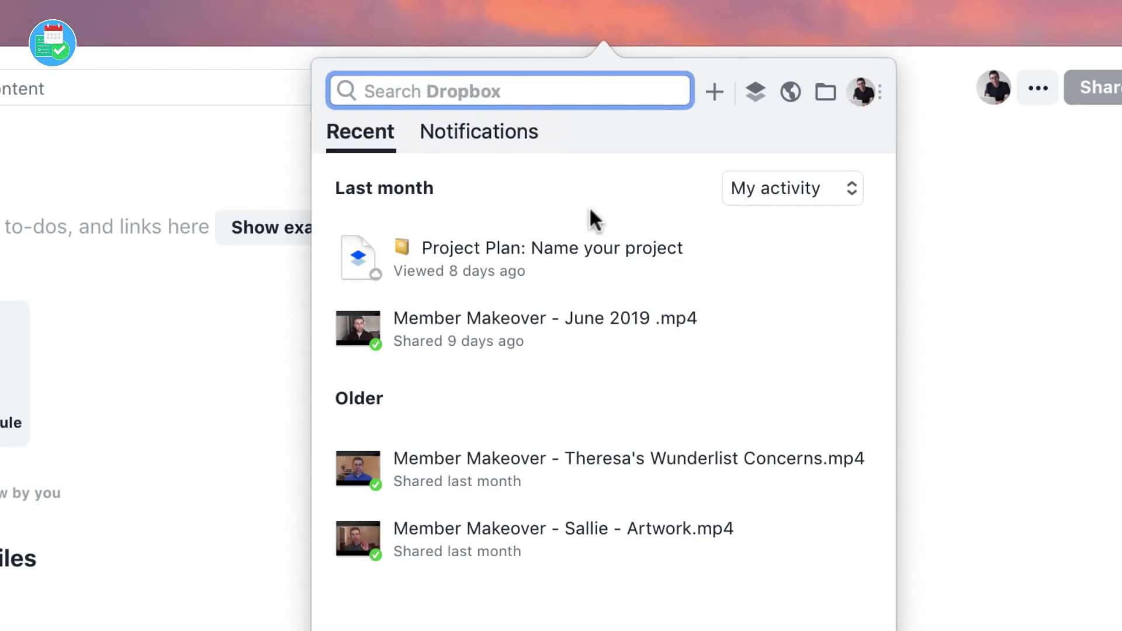
left_click(711, 89)
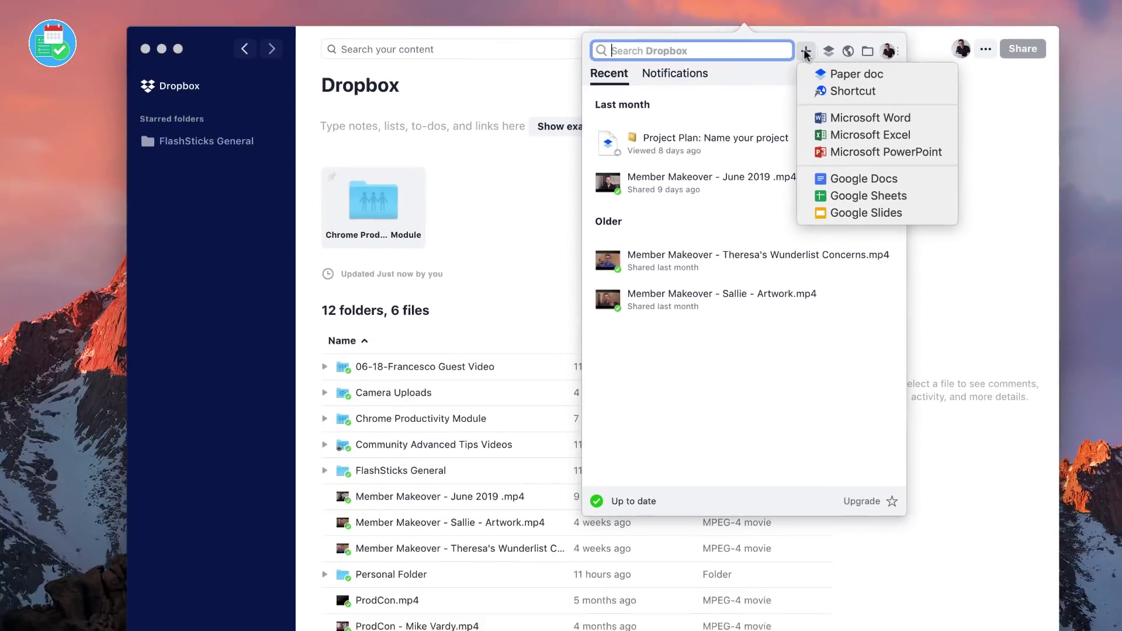
left_click(771, 80)
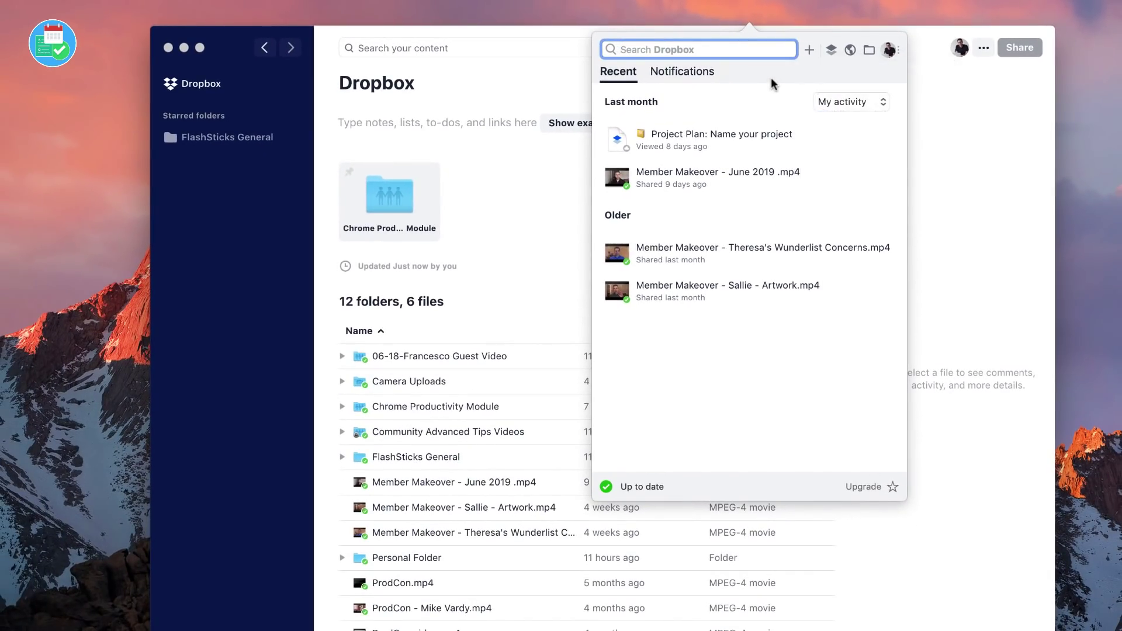
left_click(830, 49)
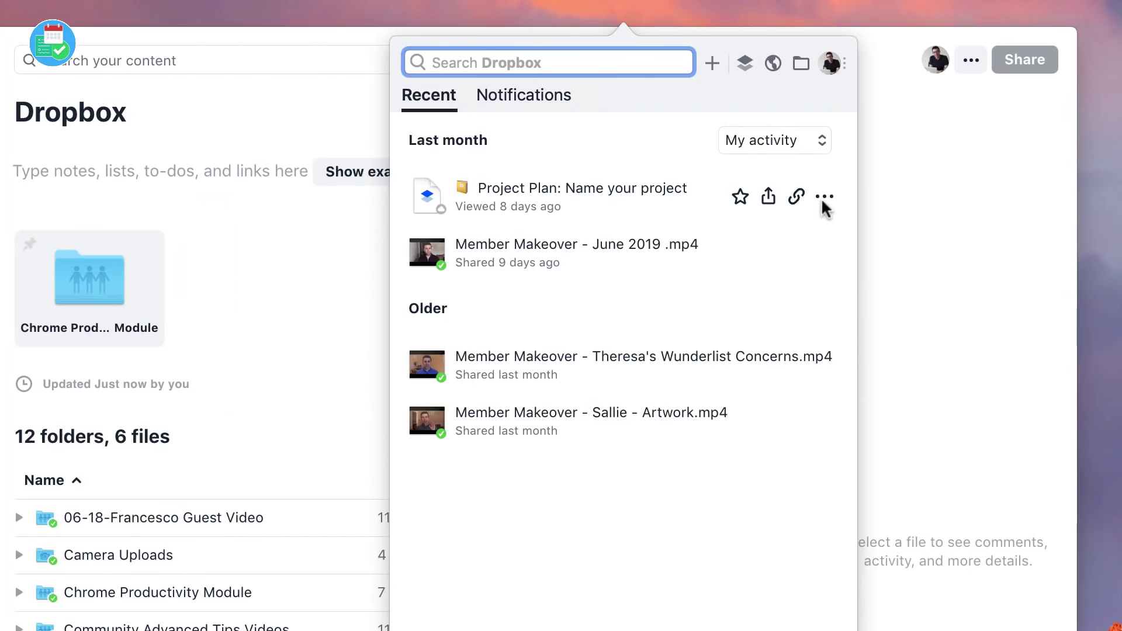
Check the Project Plan file's actions and toggle the activity filter between Team and My activity
left_click(822, 198)
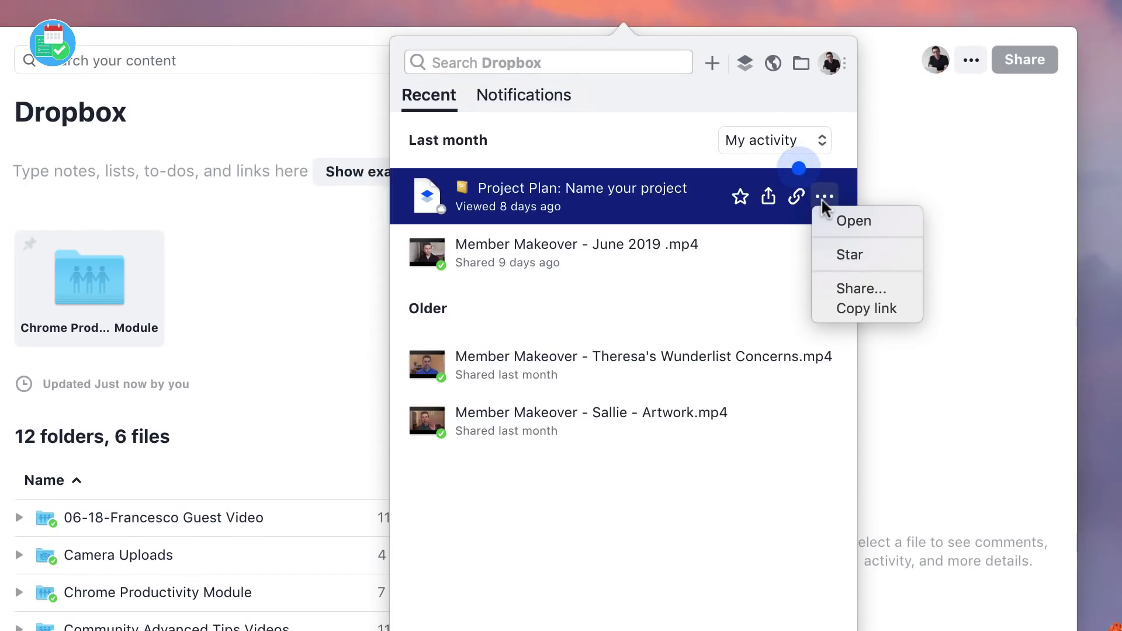
left_click(710, 190)
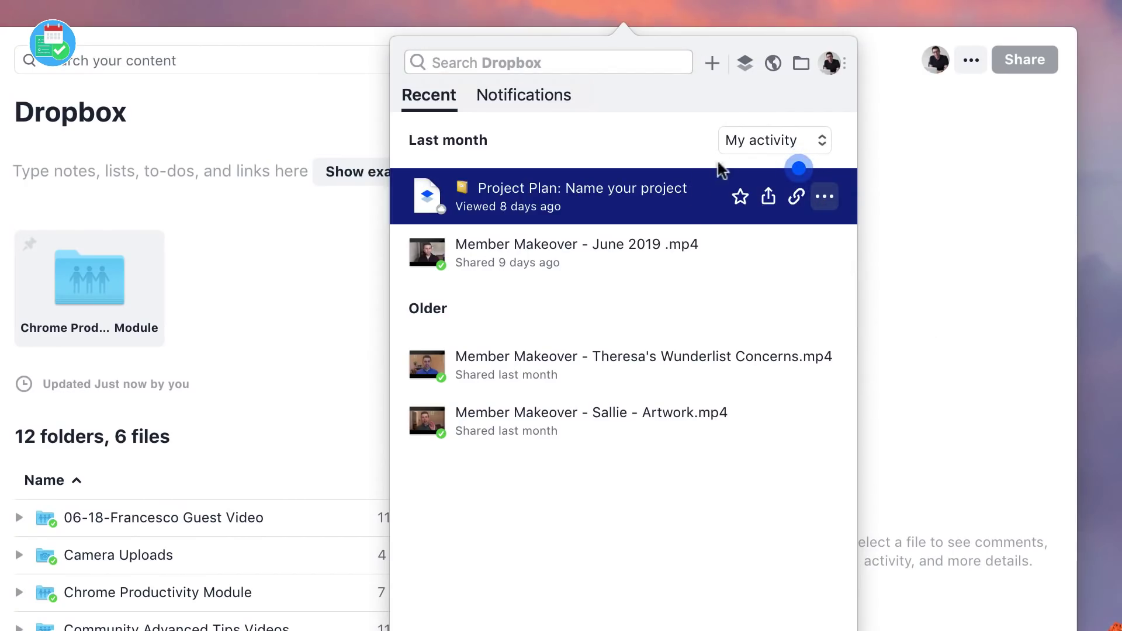
left_click(735, 137)
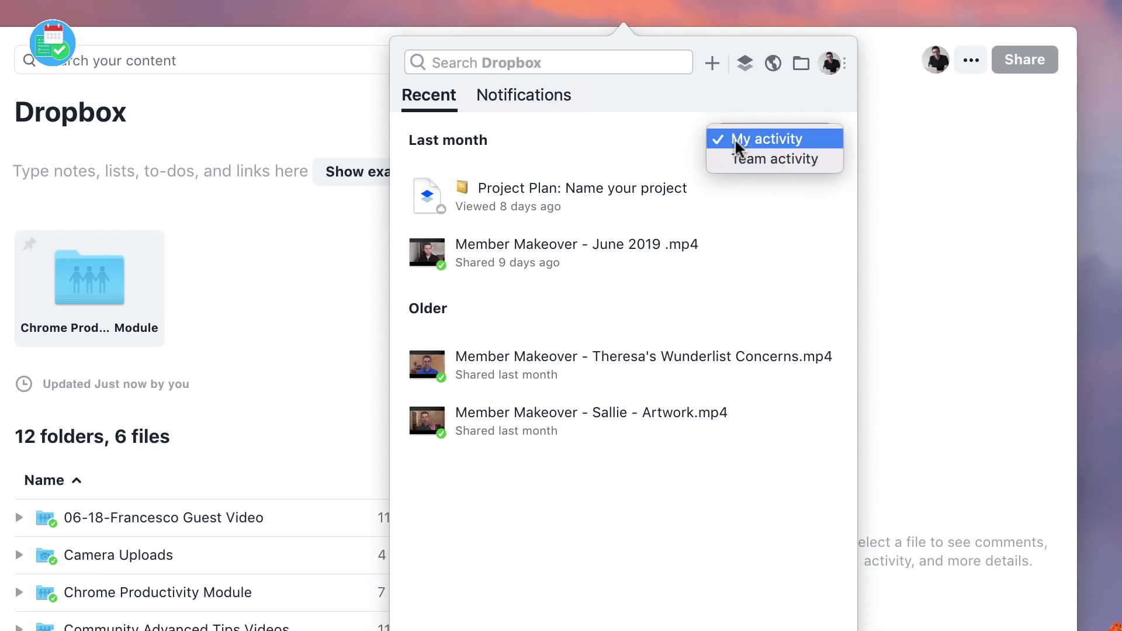
left_click(744, 157)
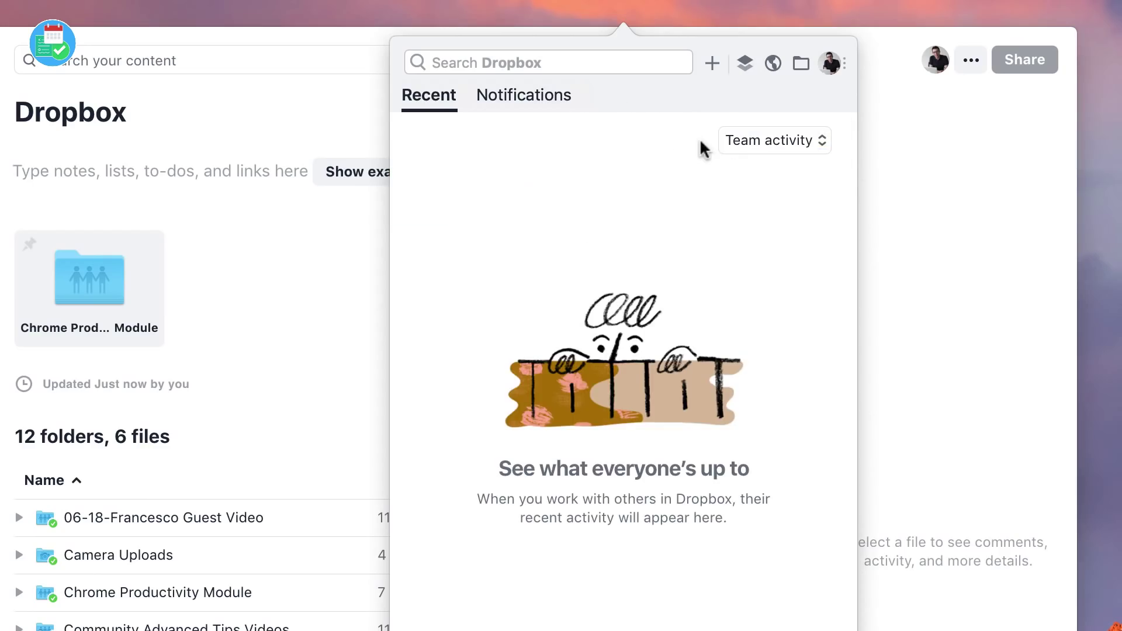
left_click(728, 136)
left_click(735, 120)
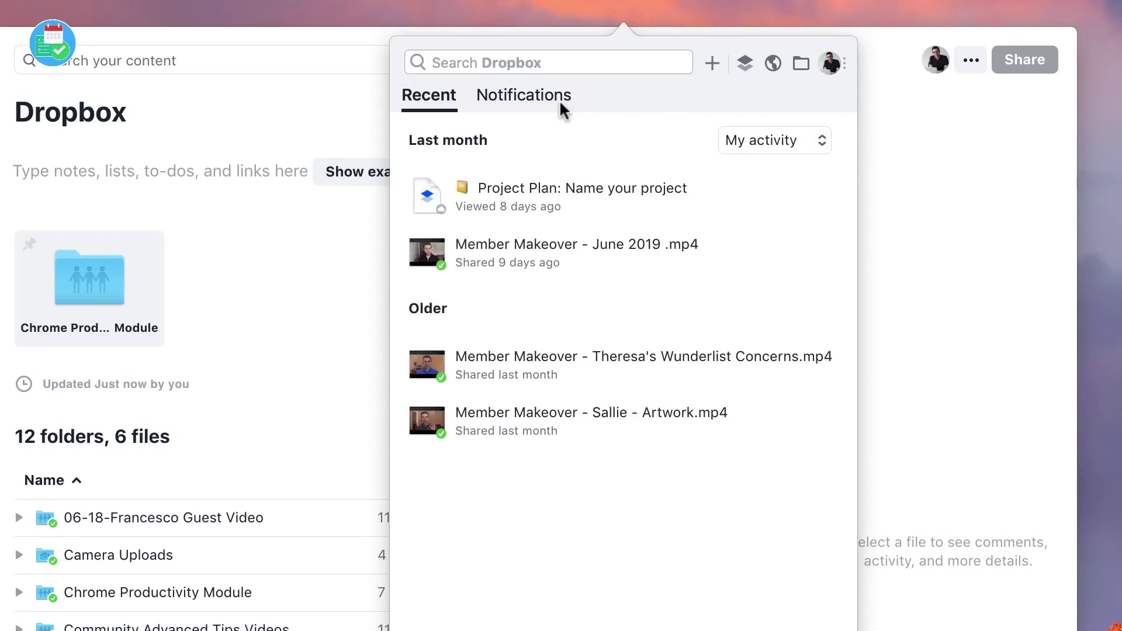
Mark the Digital Matchbox comment and storage-space notifications as read, then close the panel
left_click(559, 100)
mouse_move(598, 244)
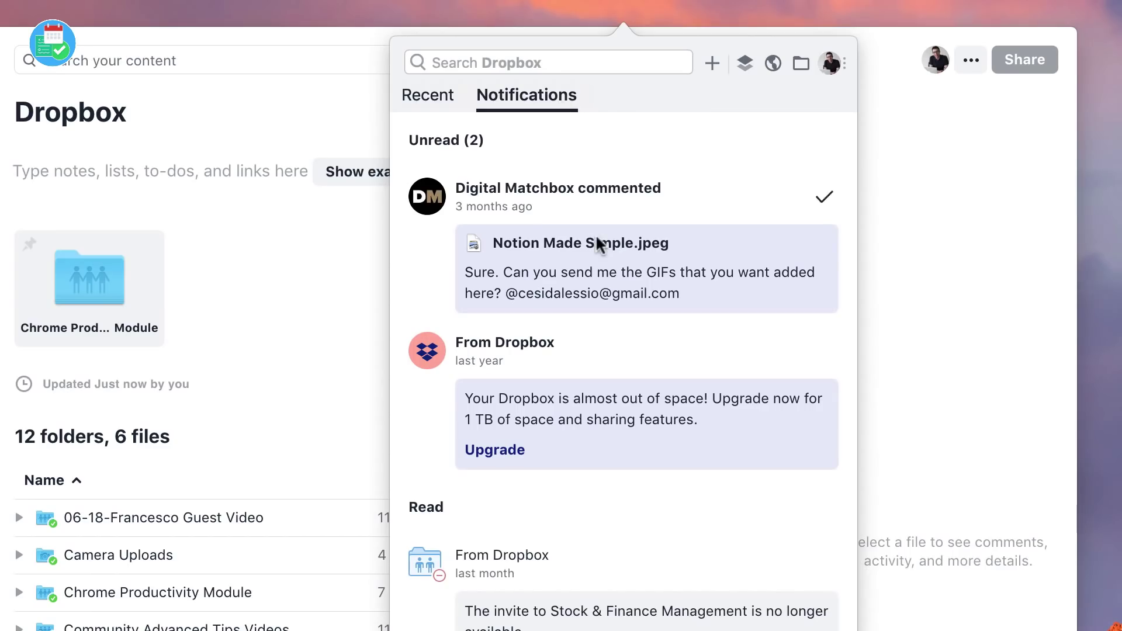
scroll(591, 346, "down", 2)
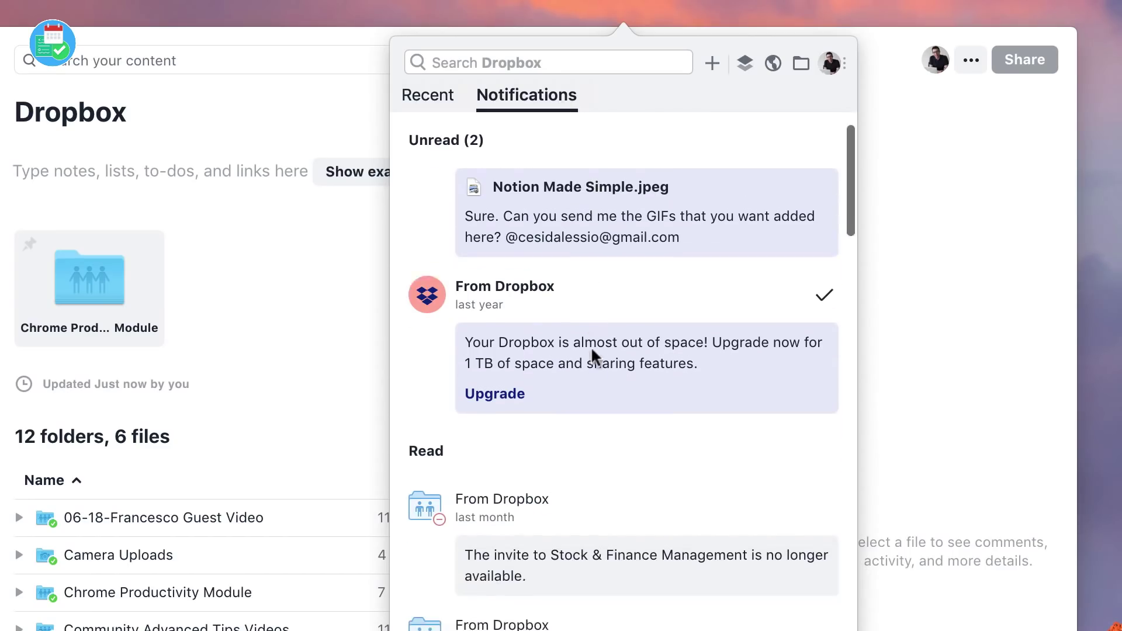
scroll(590, 346, "up", 2)
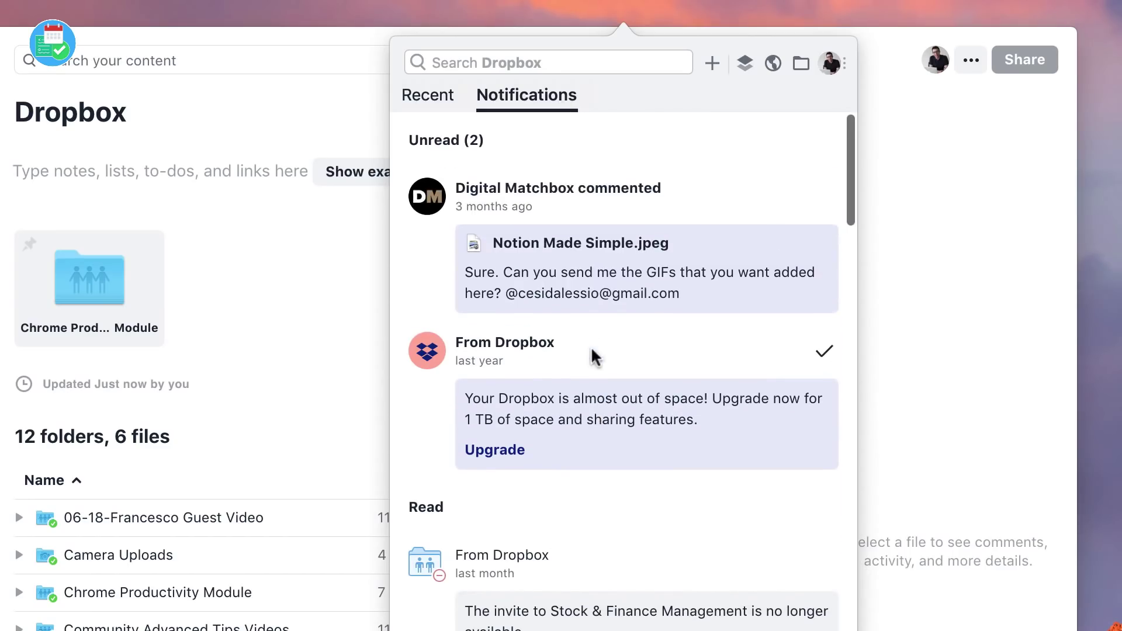
left_click(824, 199)
left_click(824, 201)
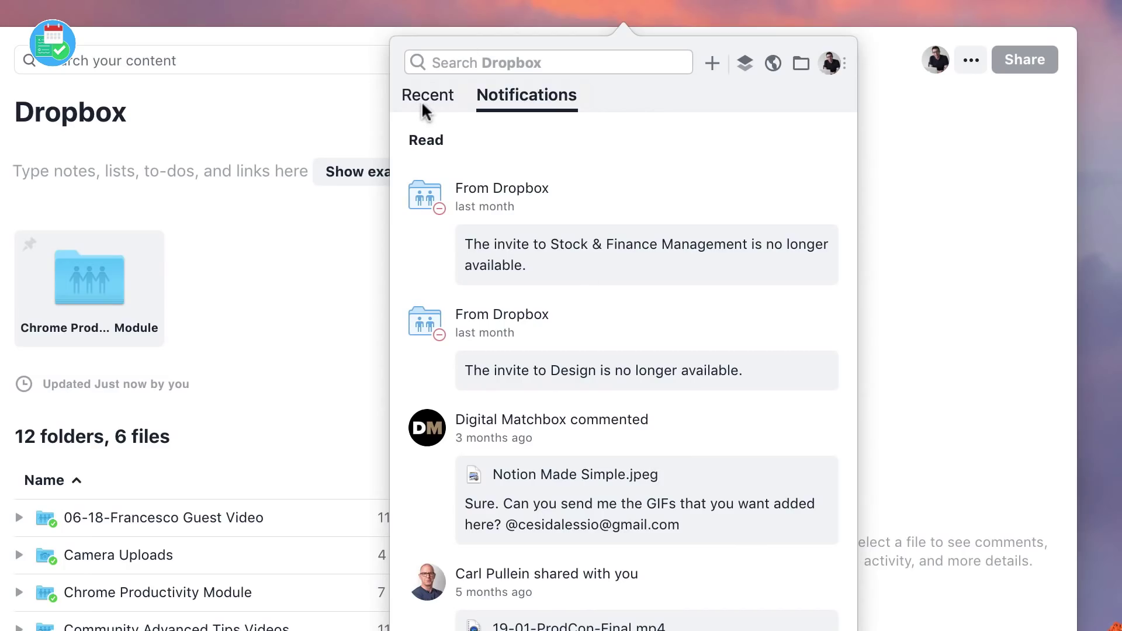
left_click(372, 114)
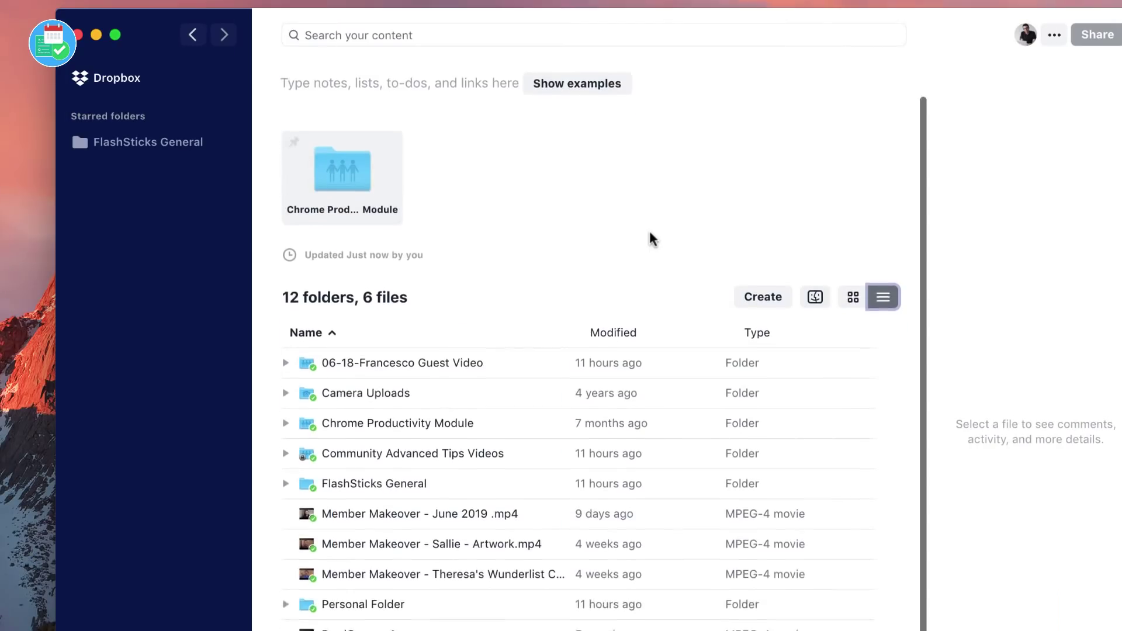
Create a web shortcut named 'Notion: Team Home' from the pasted Notion Team Home URL
scroll(653, 239, "down", 3)
scroll(652, 239, "up", 5)
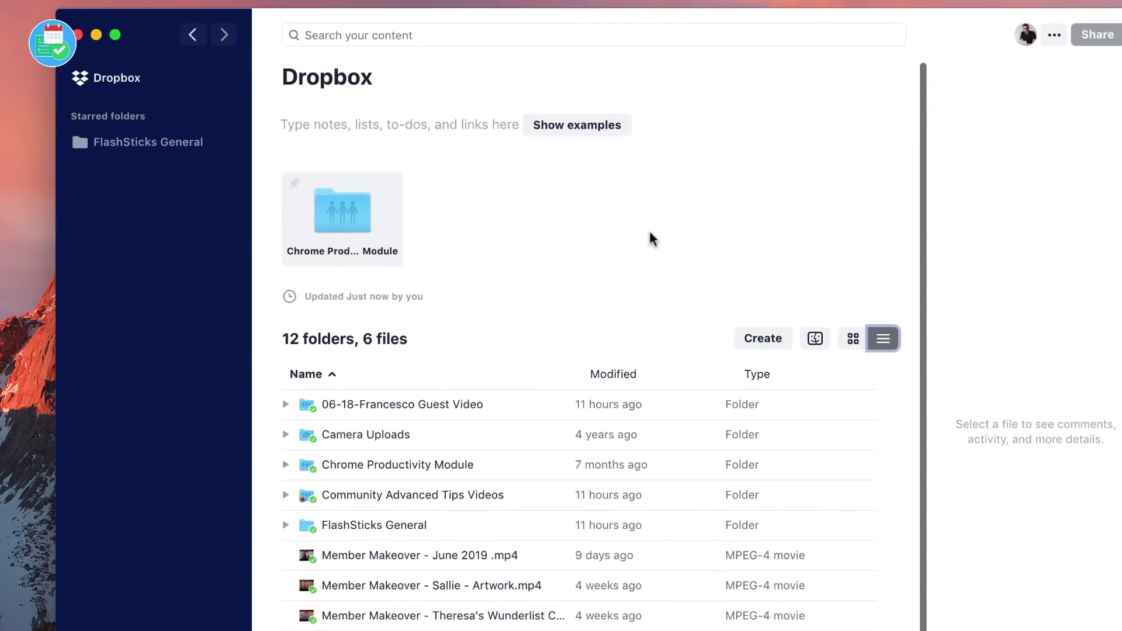
left_click(769, 342)
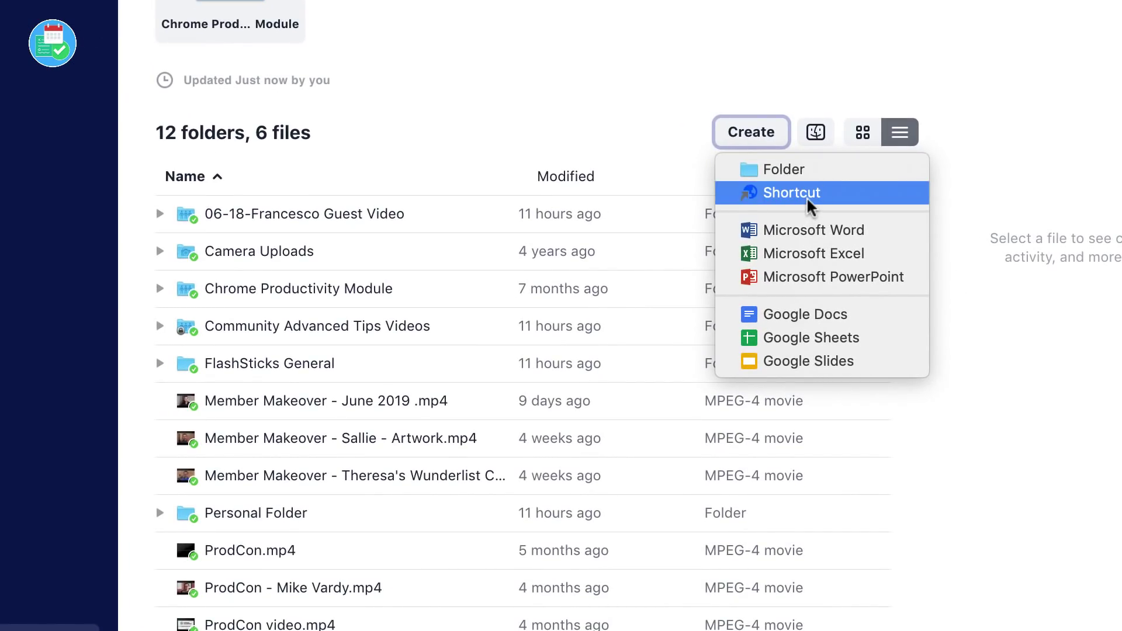
left_click(809, 193)
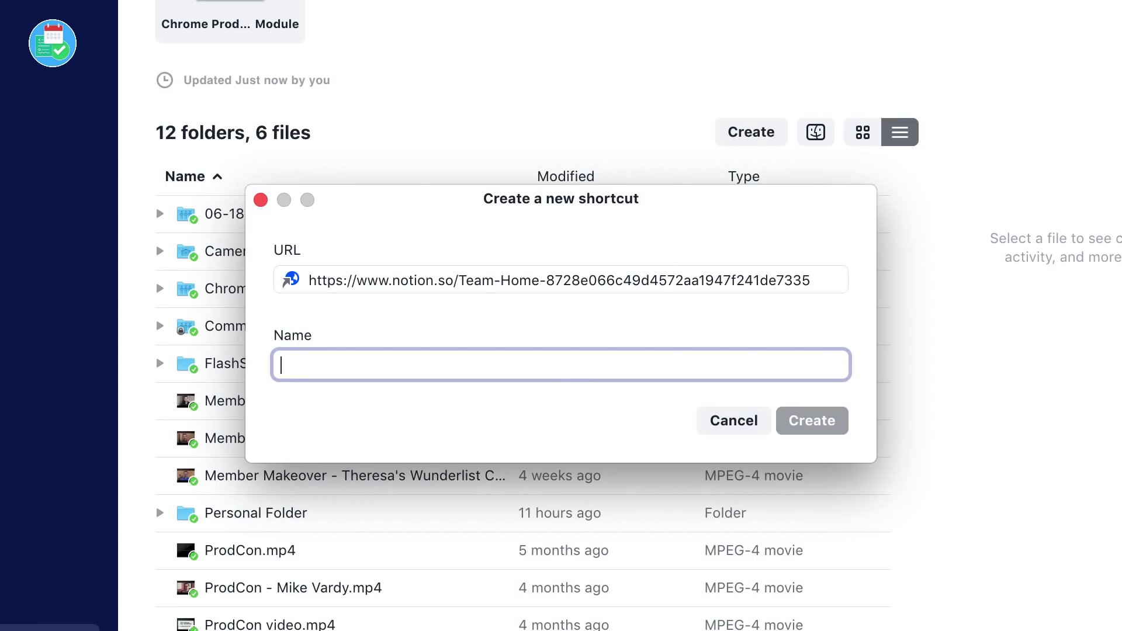
type("Notion")
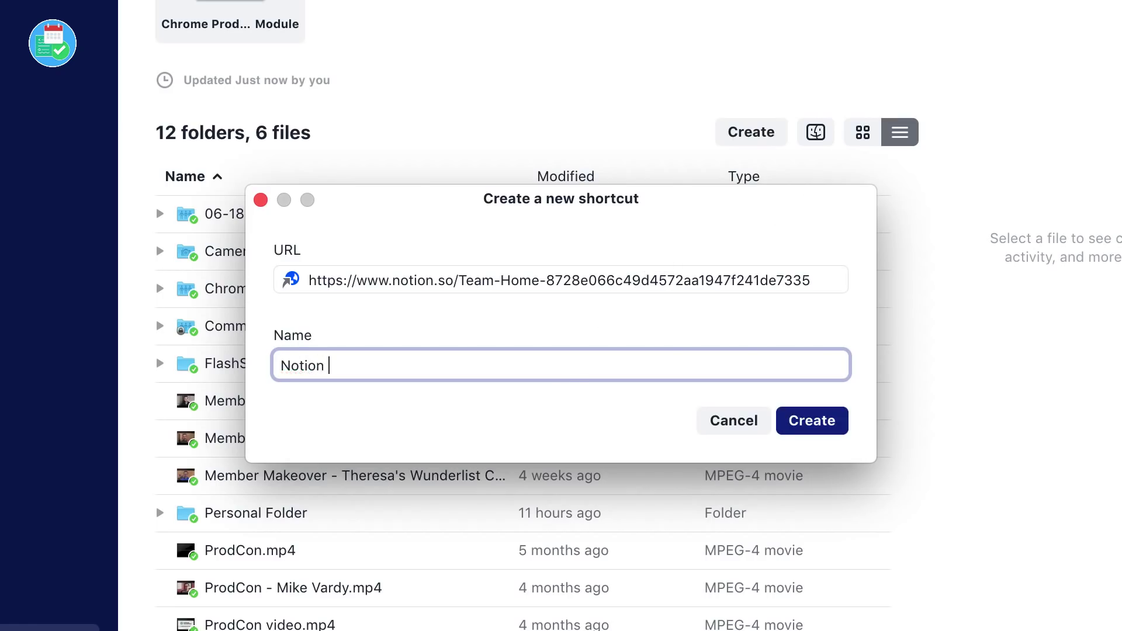
type(": Team Home")
left_click(827, 427)
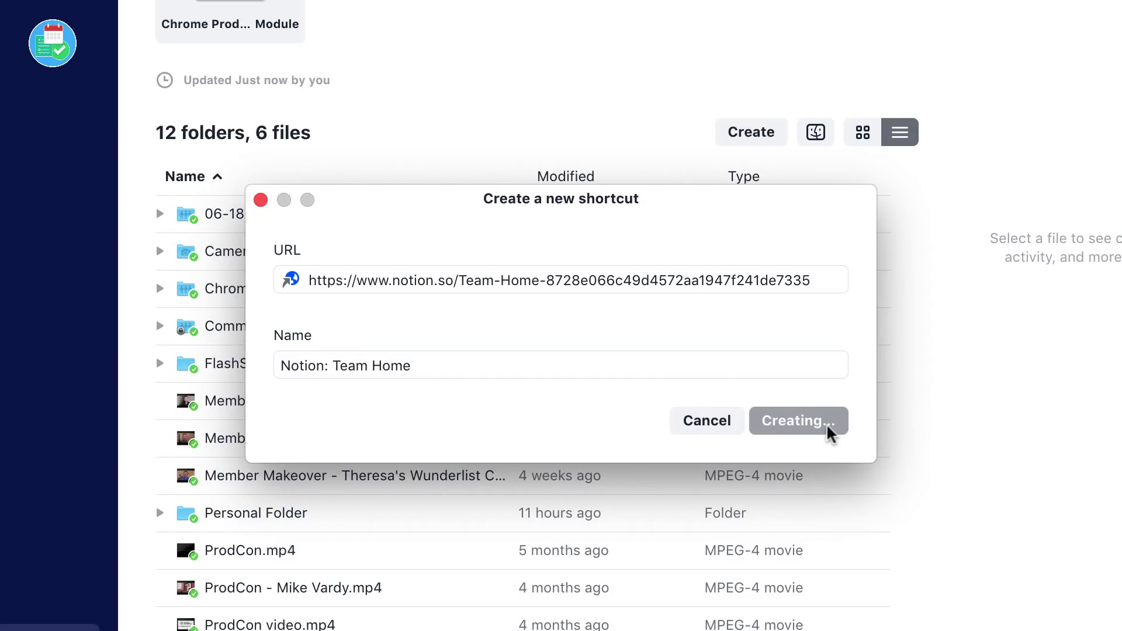
scroll(602, 376, "down", 4)
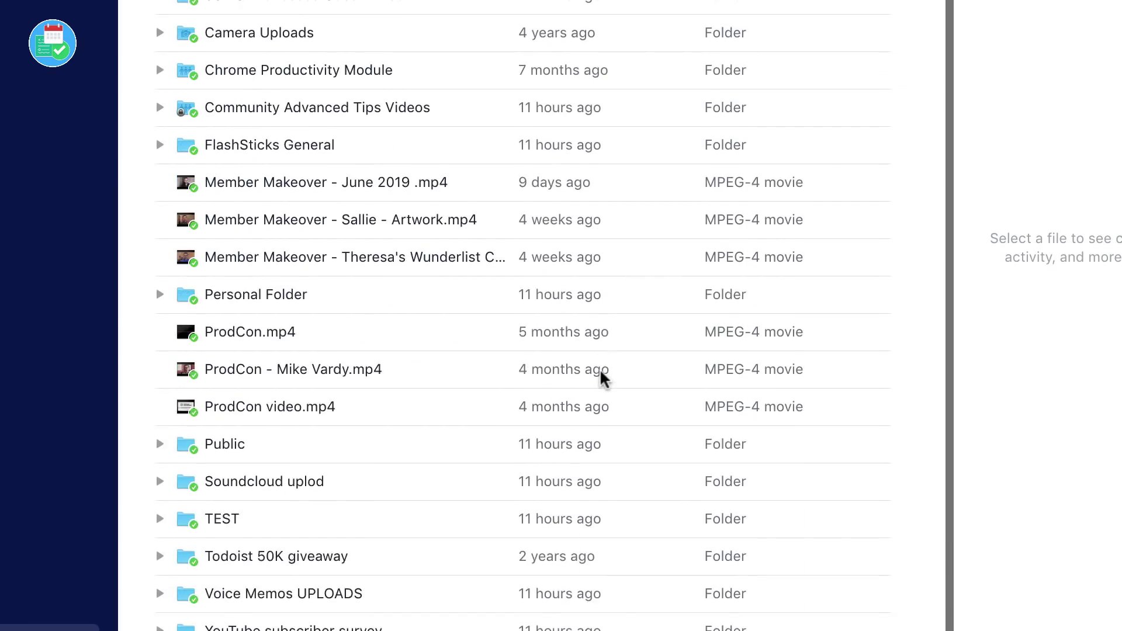
Pin the Notion: Team Home shortcut above the Dropbox file list
left_click(403, 297)
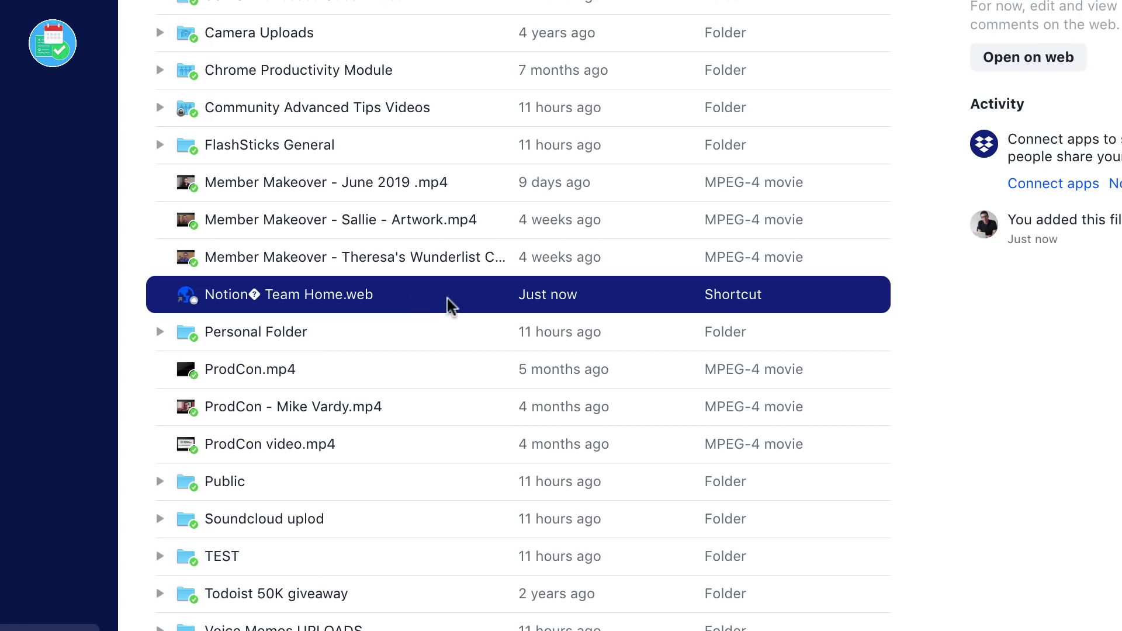
scroll(420, 466, "up", 4)
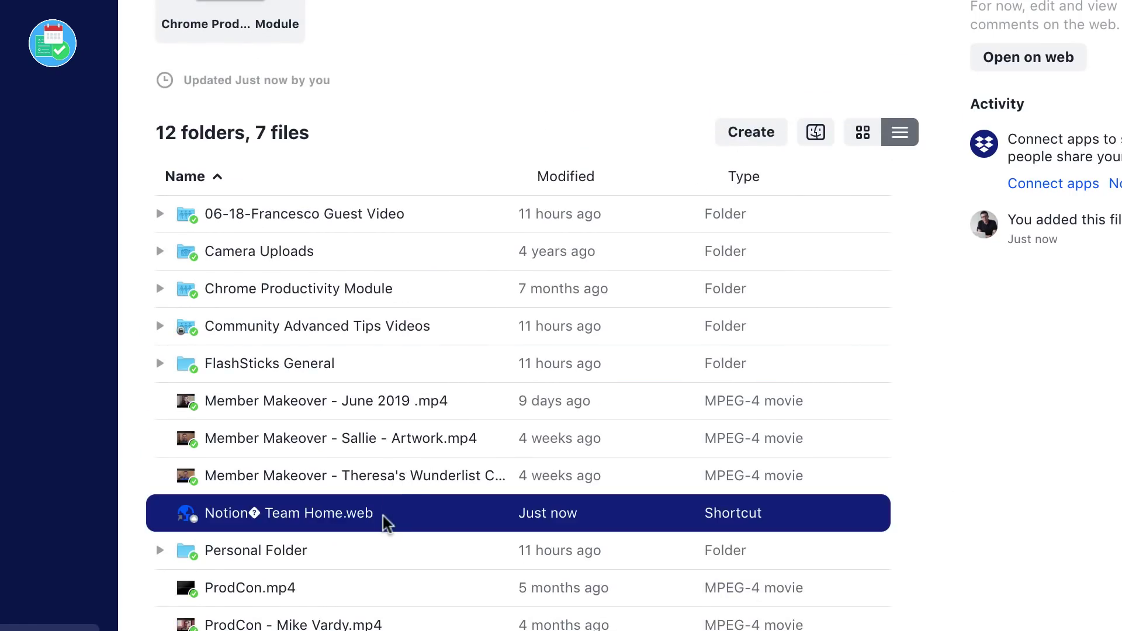
right_click(383, 517)
left_click(421, 561)
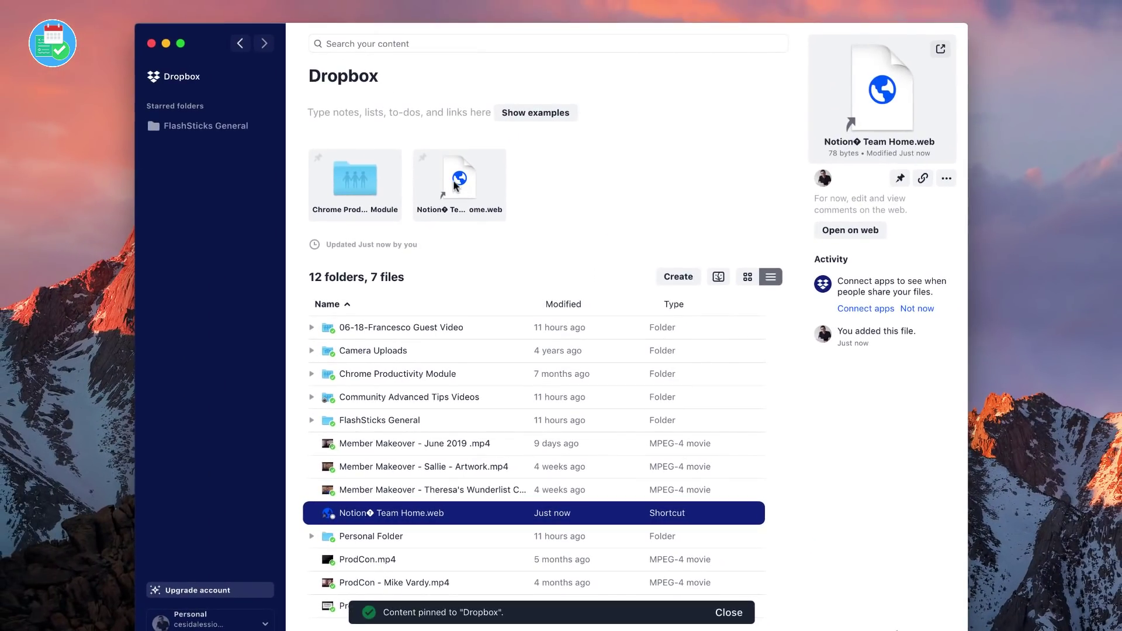
Test the pinned Notion page in the browser, close it, and scroll to the guest video folder
left_click(455, 184)
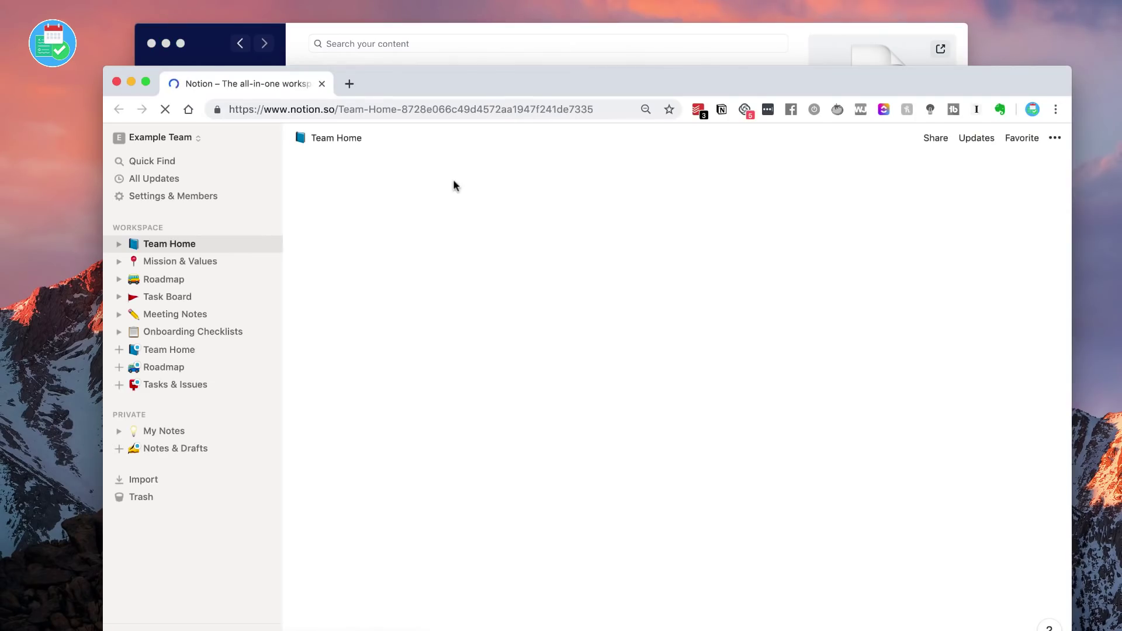
left_click(117, 82)
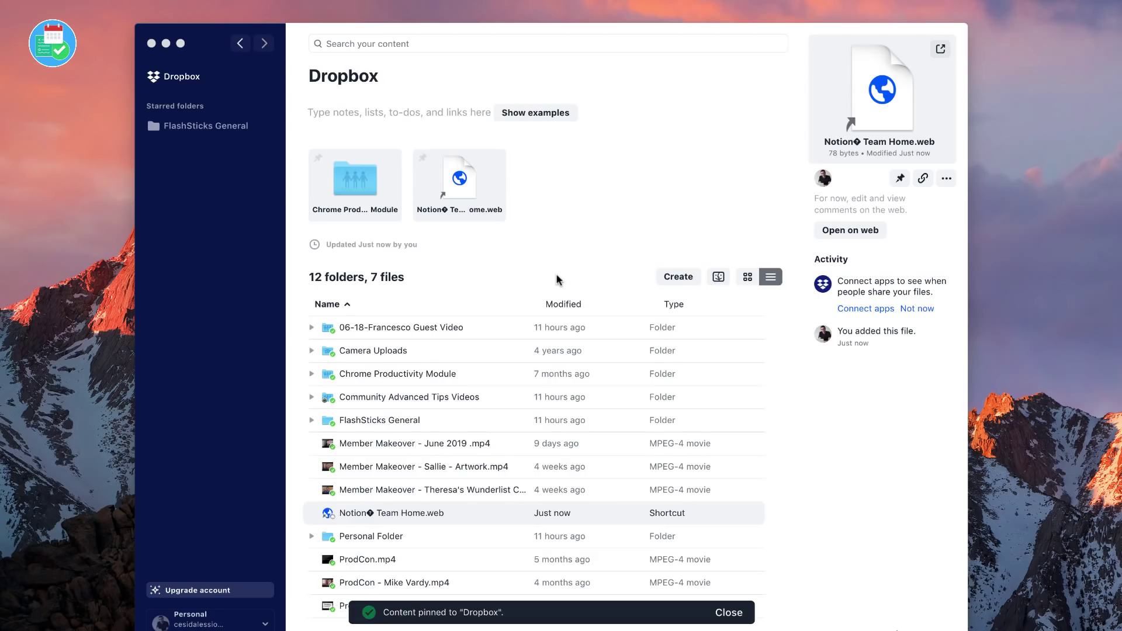
scroll(556, 275, "down", 2)
scroll(558, 275, "down", 2)
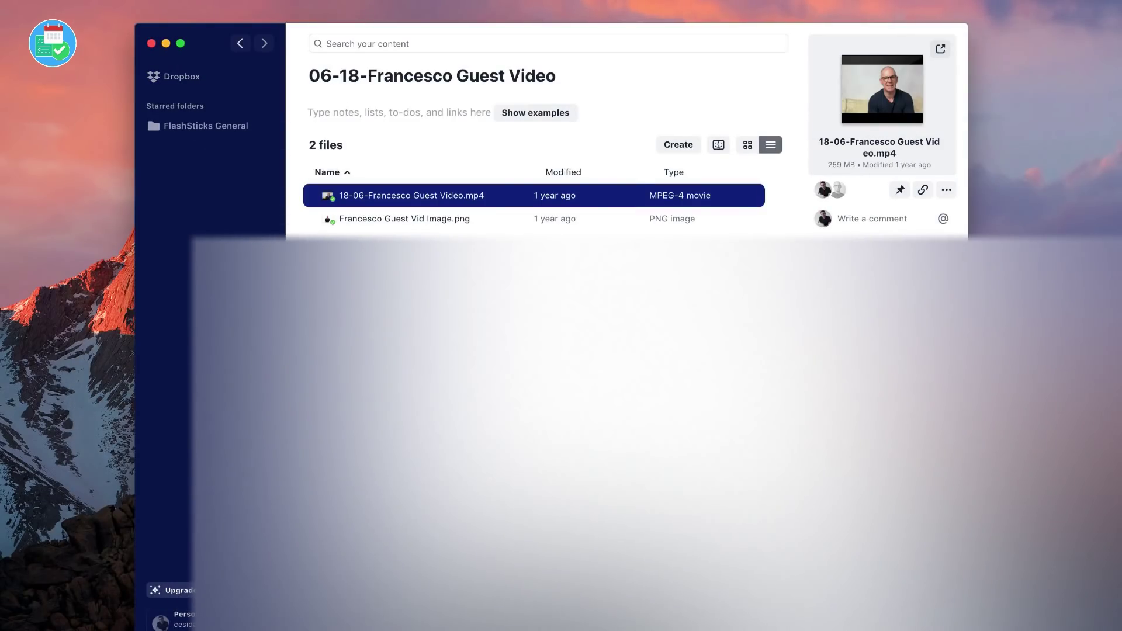
Send 18-06-Francesco Guest Video.mp4 to a colleague's Slack direct message via Share in Slack
right_click(481, 194)
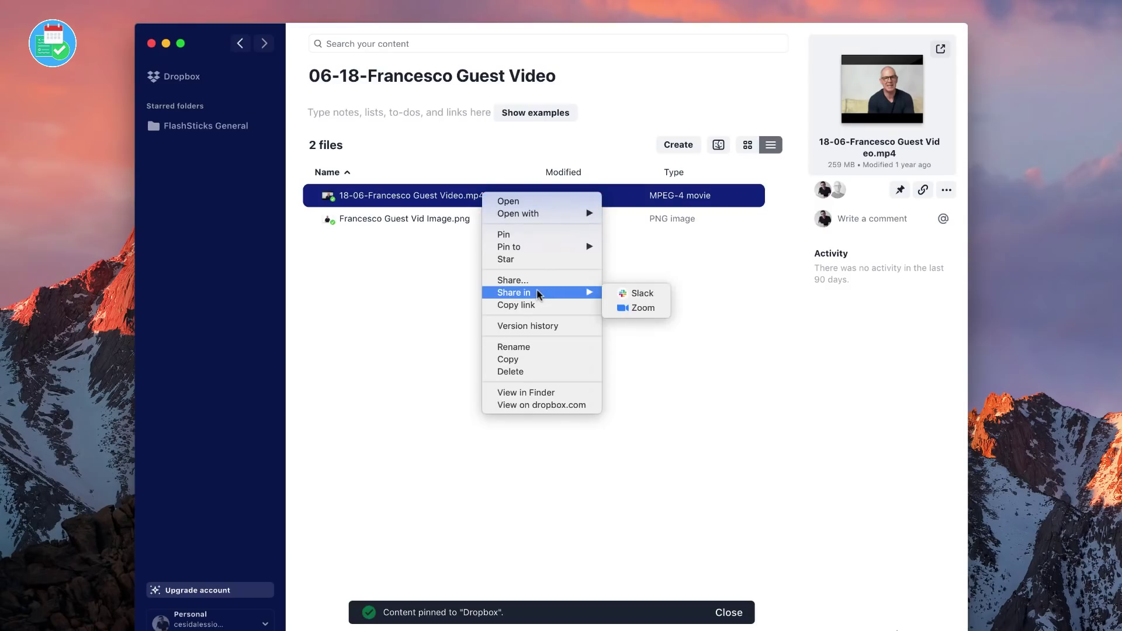
left_click(576, 286)
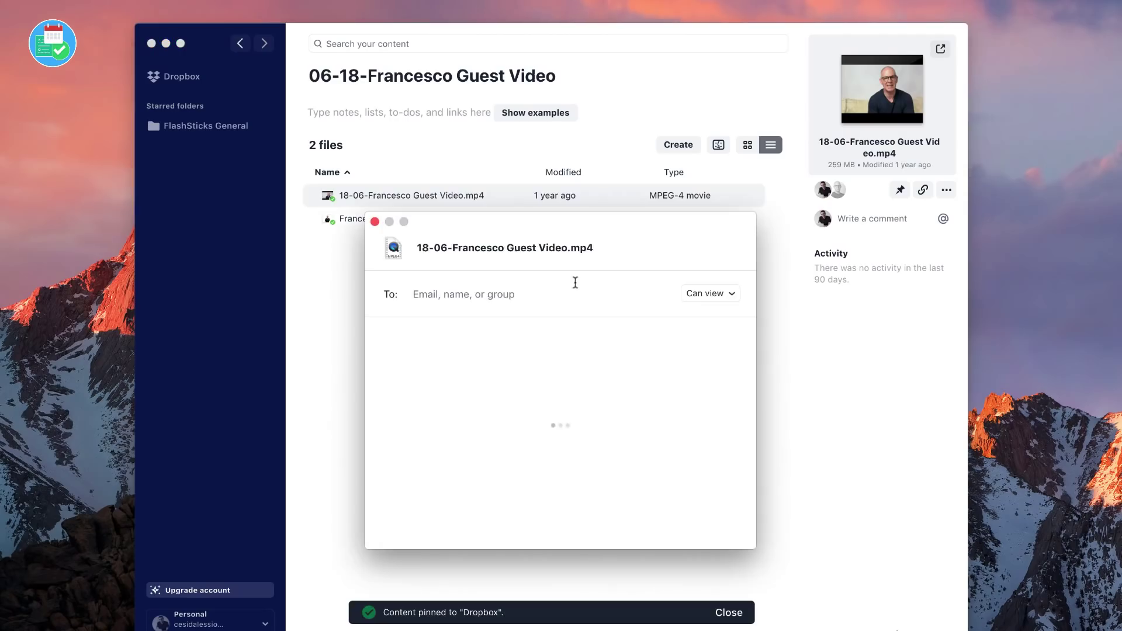
left_click(374, 222)
right_click(416, 198)
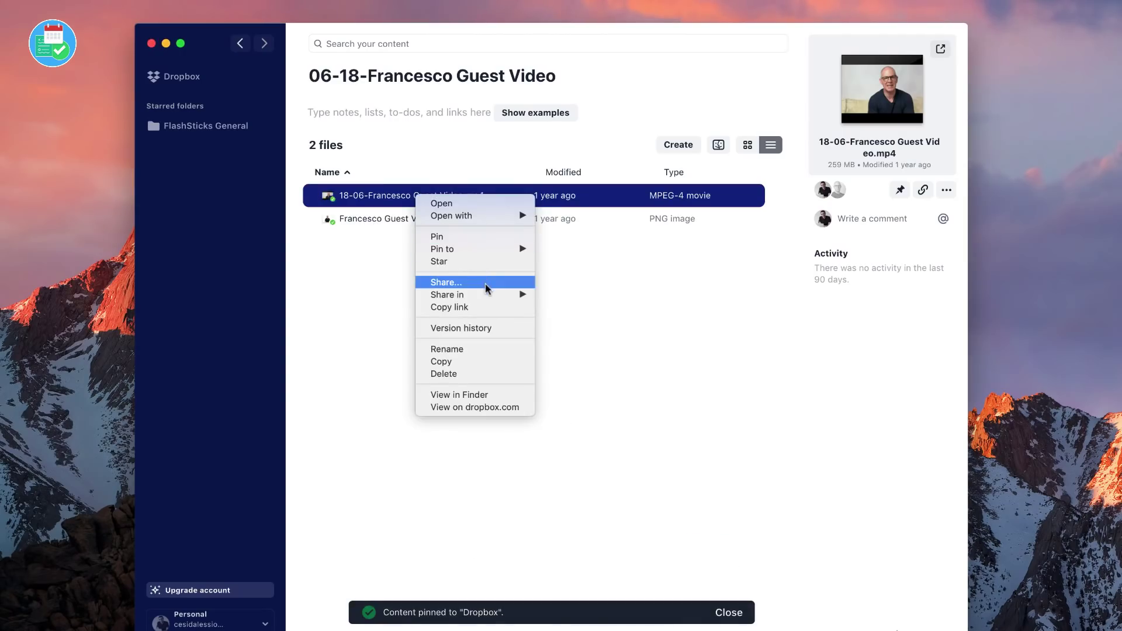
mouse_move(474, 294)
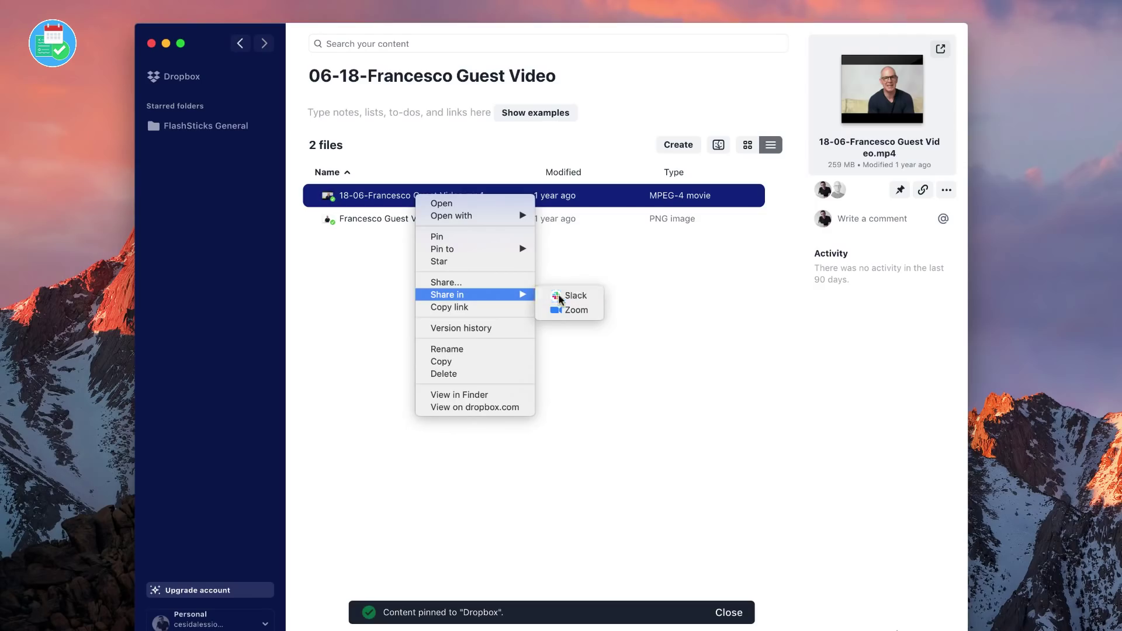
left_click(559, 297)
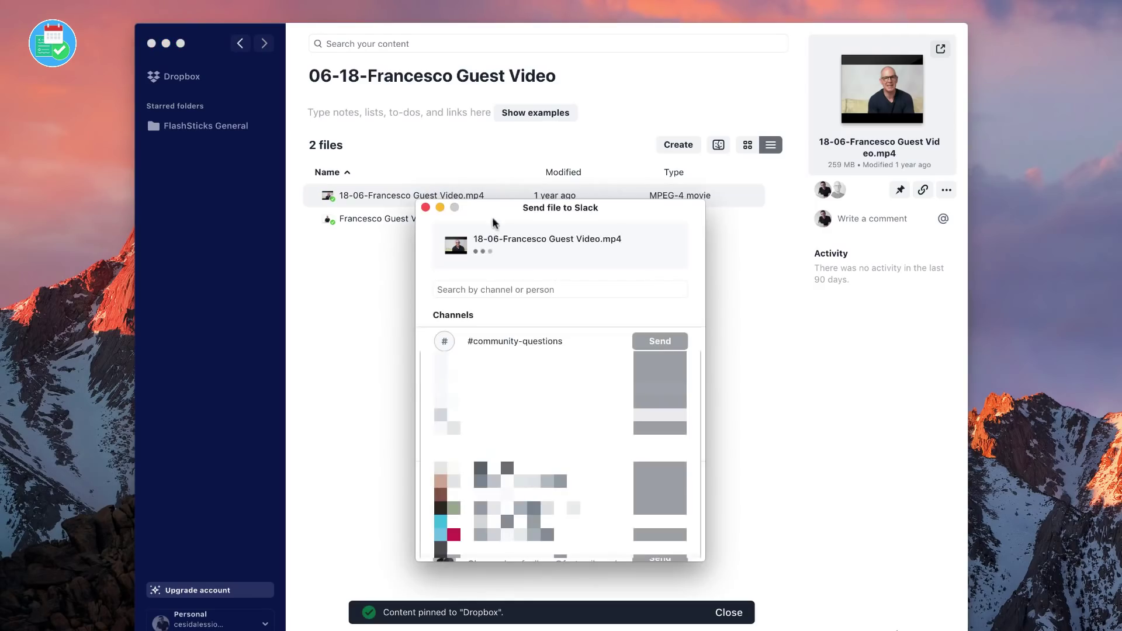
left_click_drag(492, 223, 566, 63)
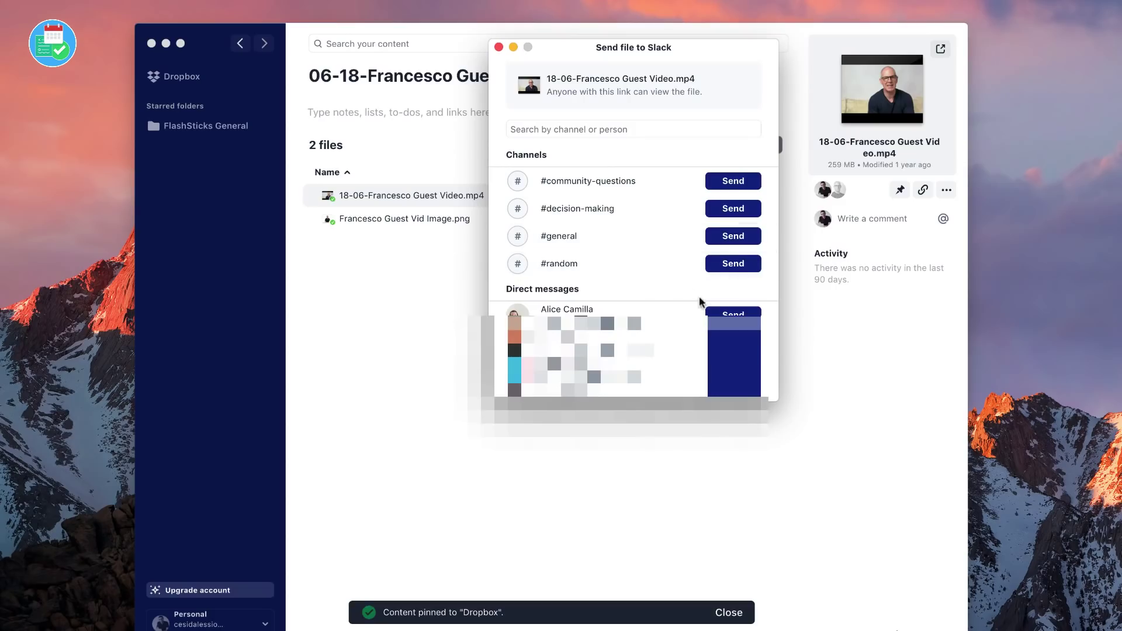
left_click(725, 314)
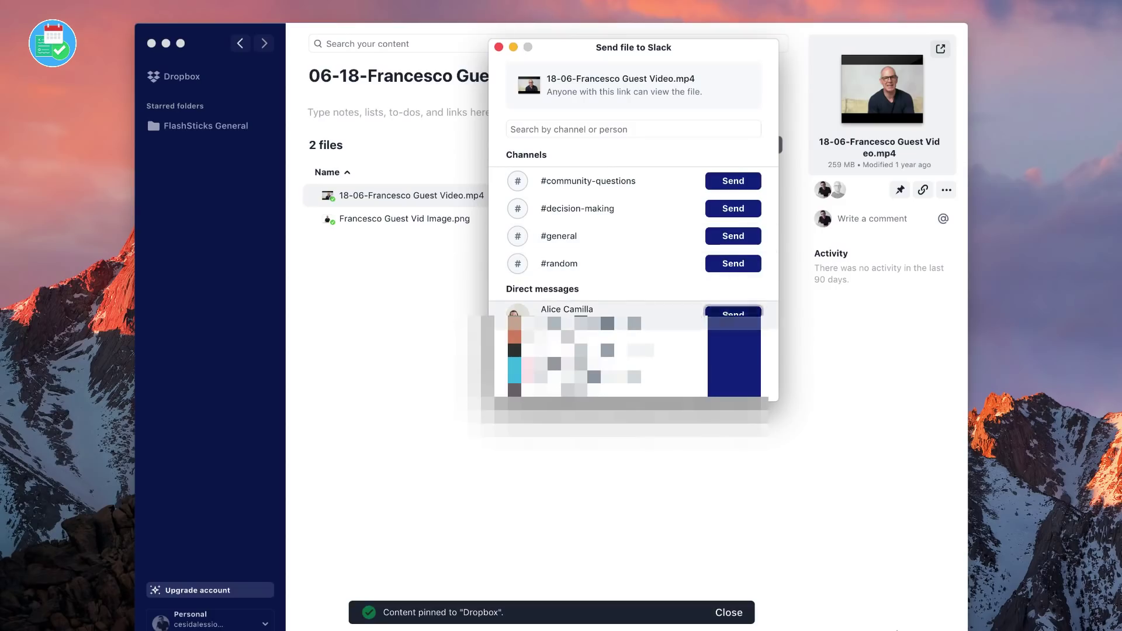
Close the Slack window, try presenting the guest video in Zoom, then close the browser prompt
left_click(498, 48)
right_click(675, 194)
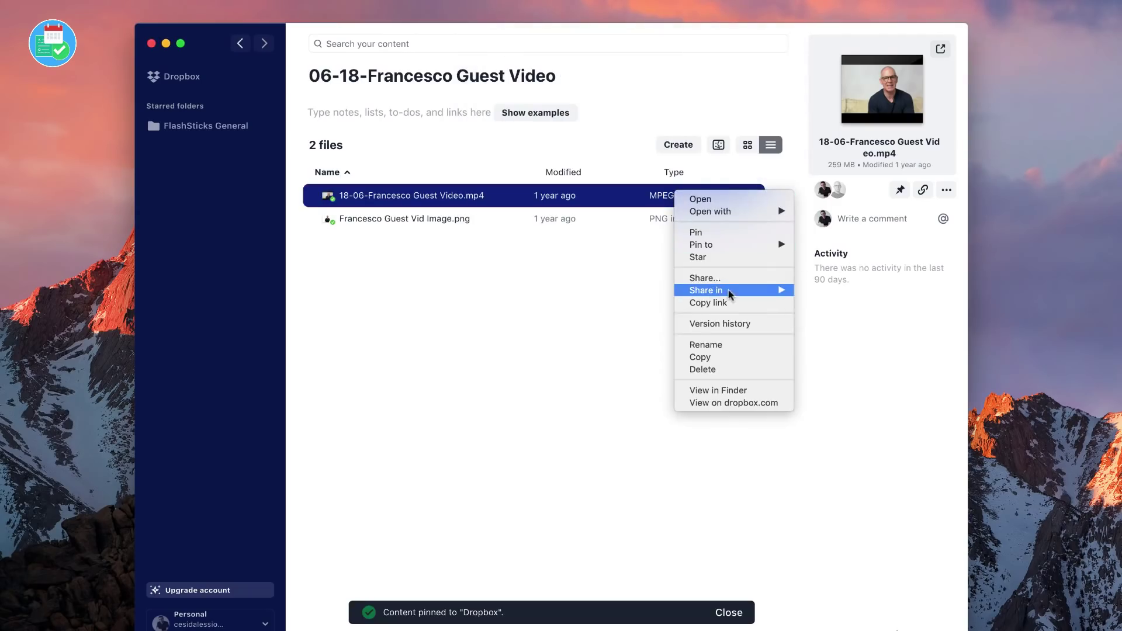
mouse_move(733, 290)
left_click(815, 304)
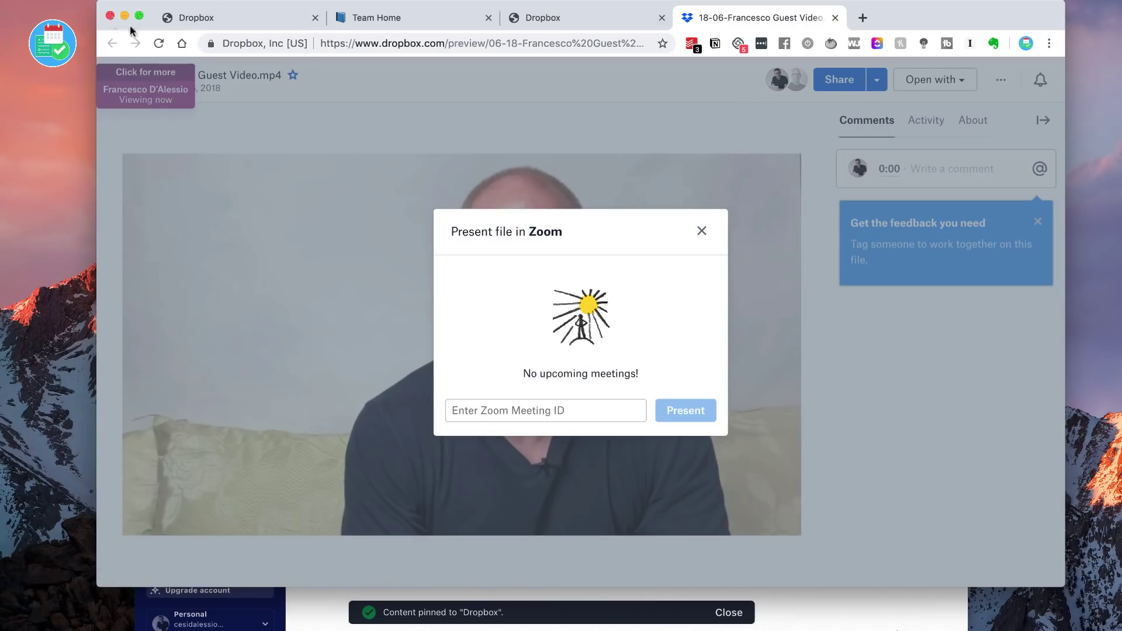
left_click(110, 18)
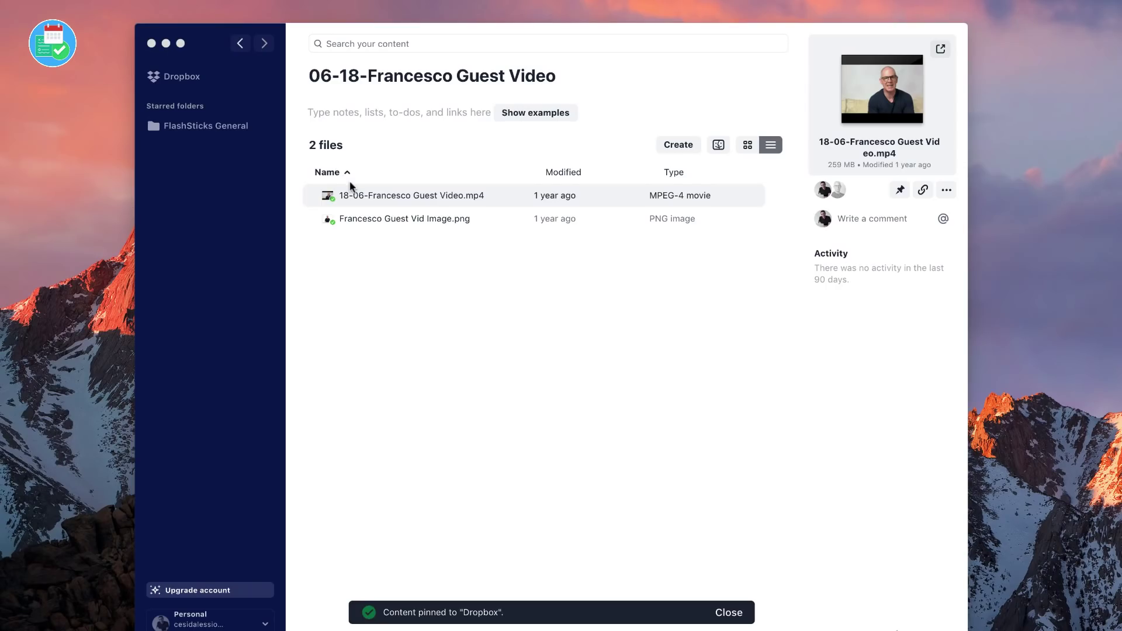
From the Dropbox root folder, create a new Untitled Google Docs document
left_click(184, 78)
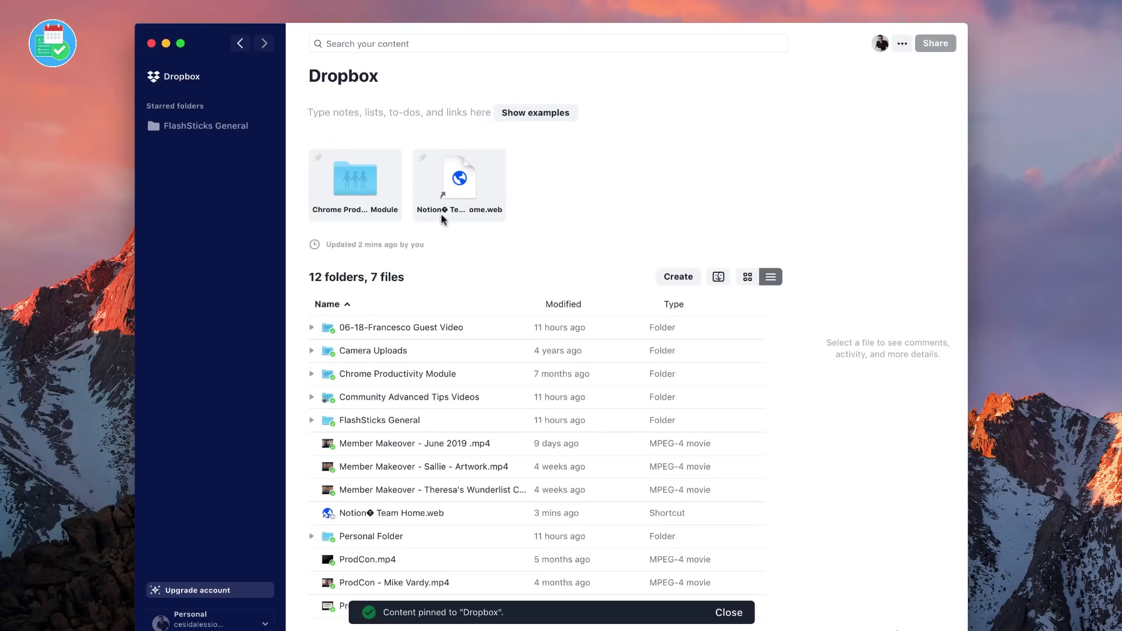
scroll(657, 276, "down", 3)
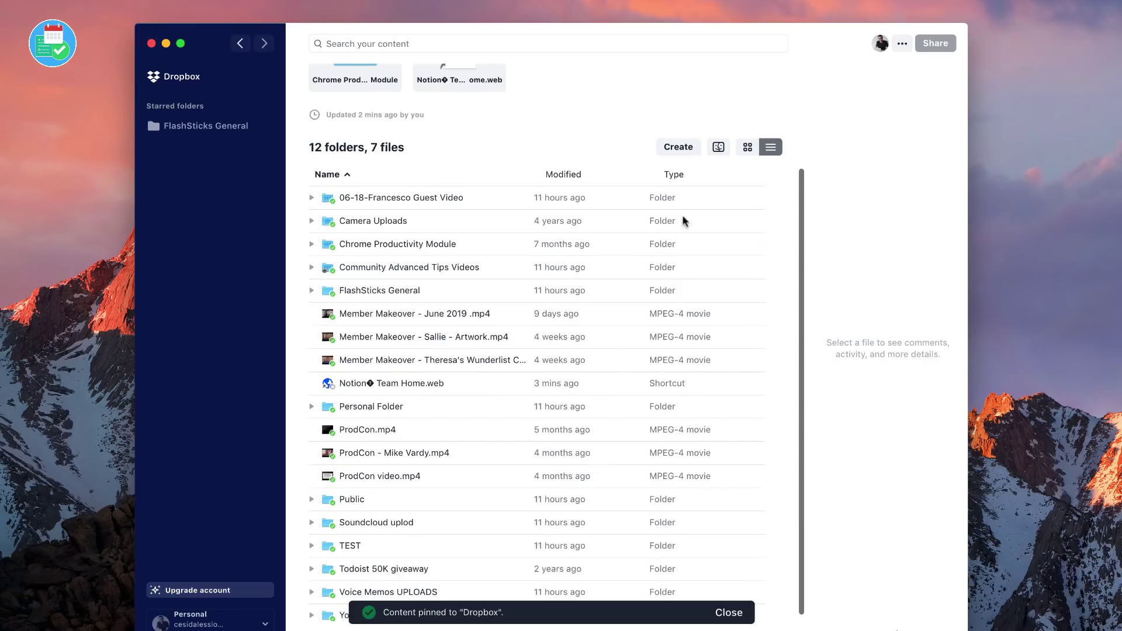
left_click(680, 147)
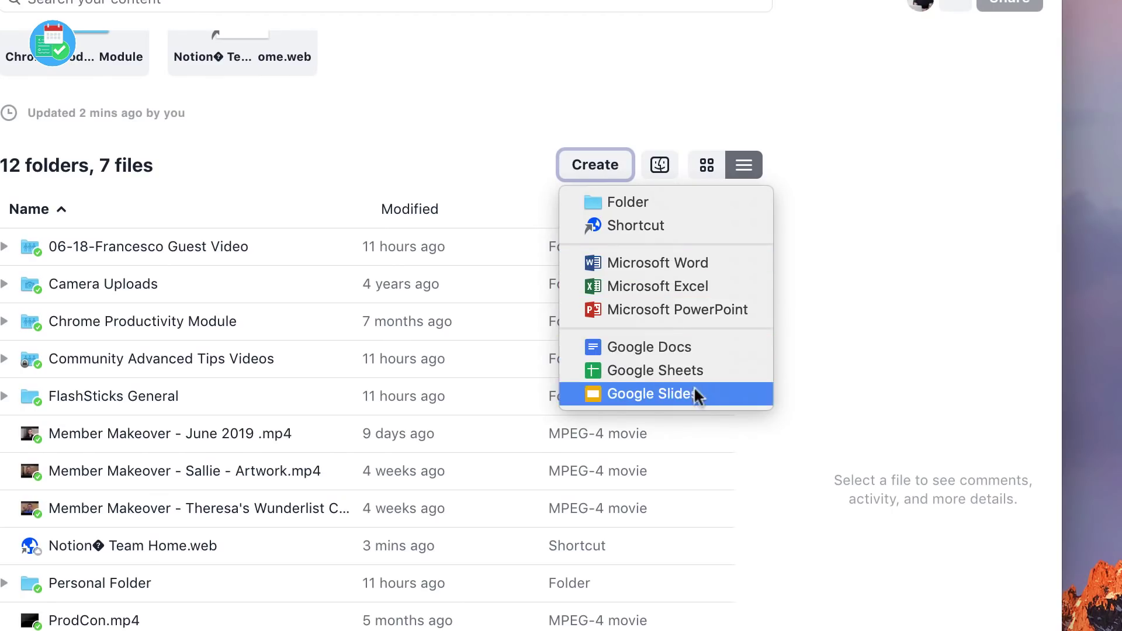
left_click(687, 354)
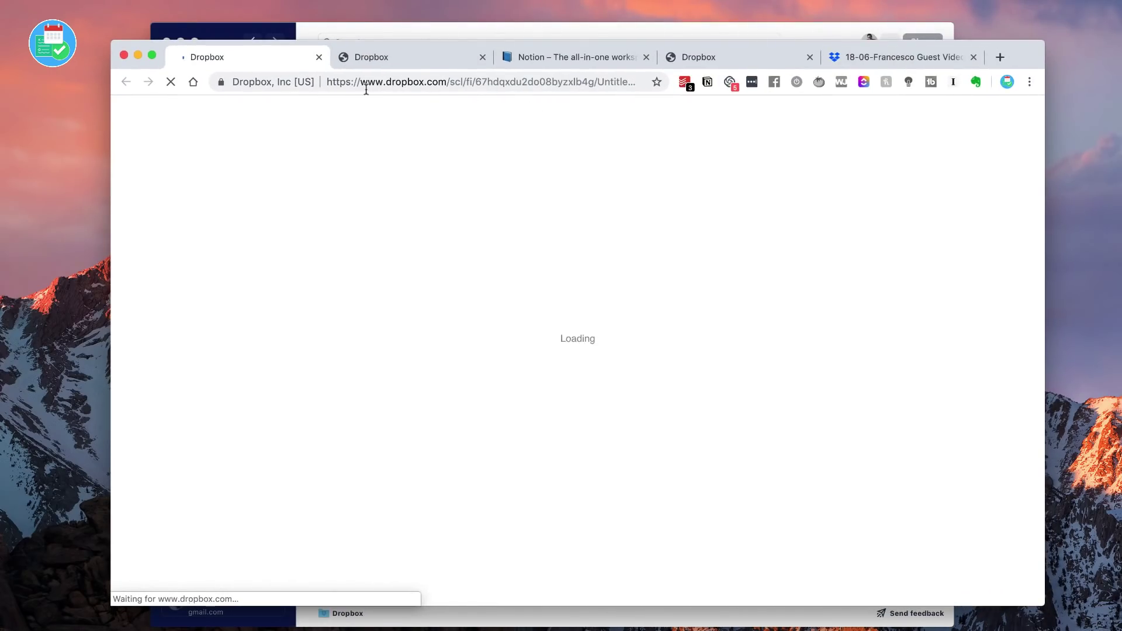
Open Untitled.gdoc from Dropbox in Chrome, view it, then close the browser window
left_click(363, 30)
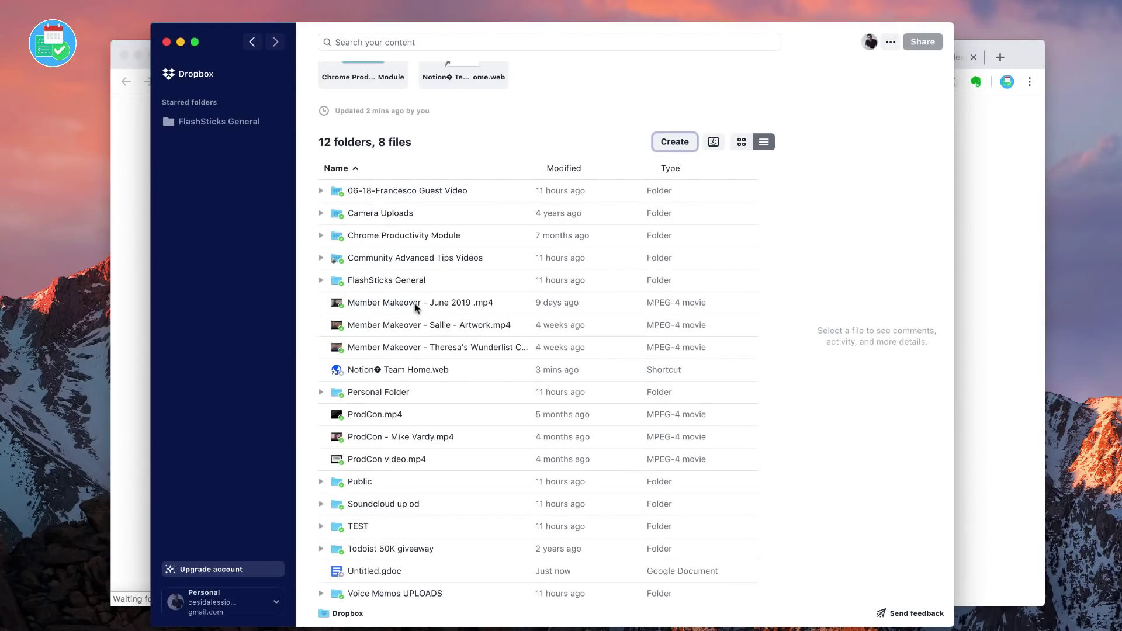
scroll(416, 308, "down", 1)
left_click(421, 545)
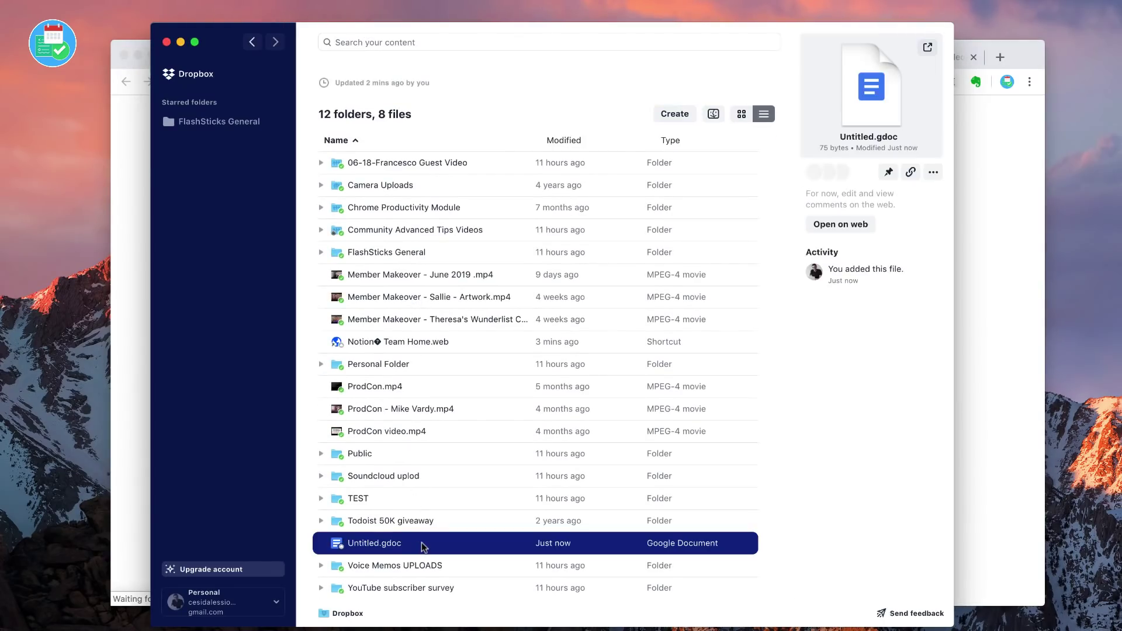
right_click(425, 543)
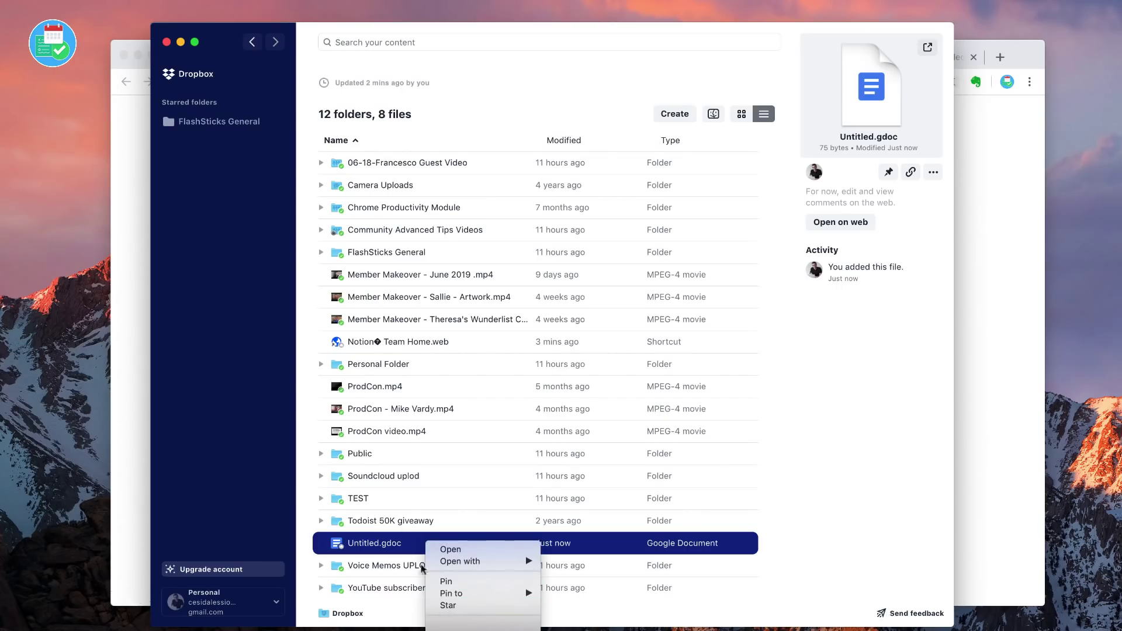
left_click(420, 568)
left_click(129, 326)
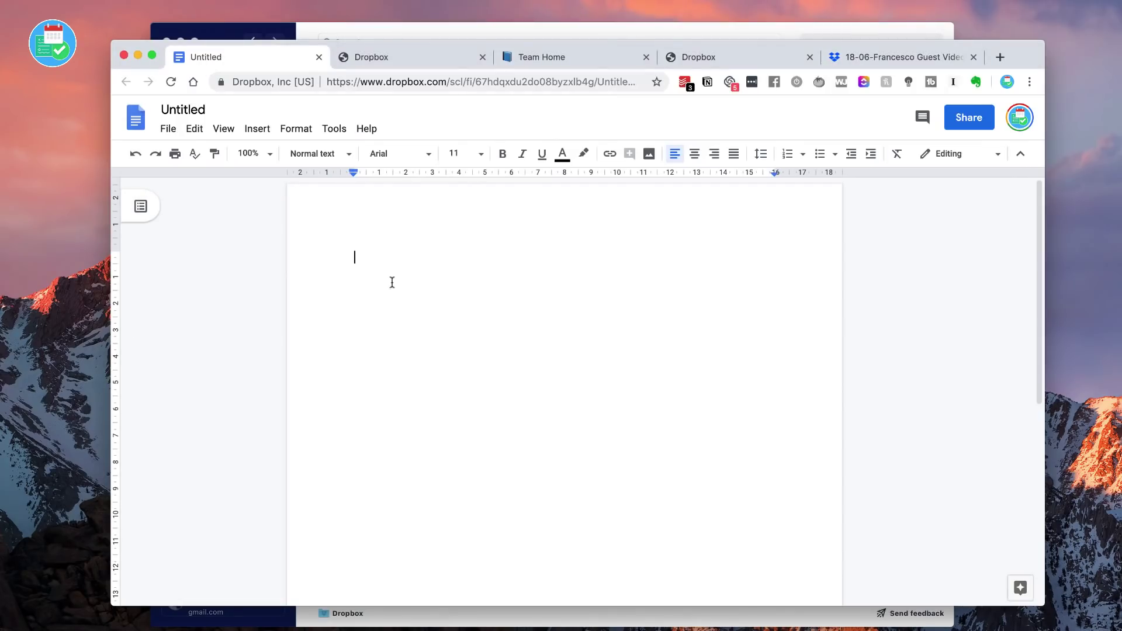
left_click(123, 56)
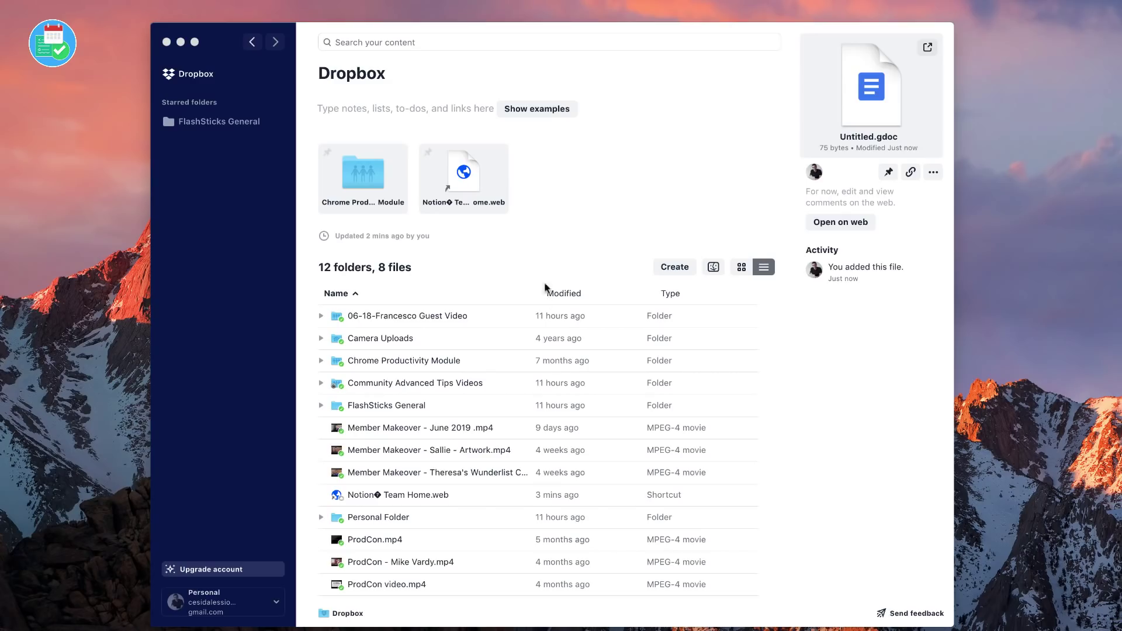
left_click(440, 110)
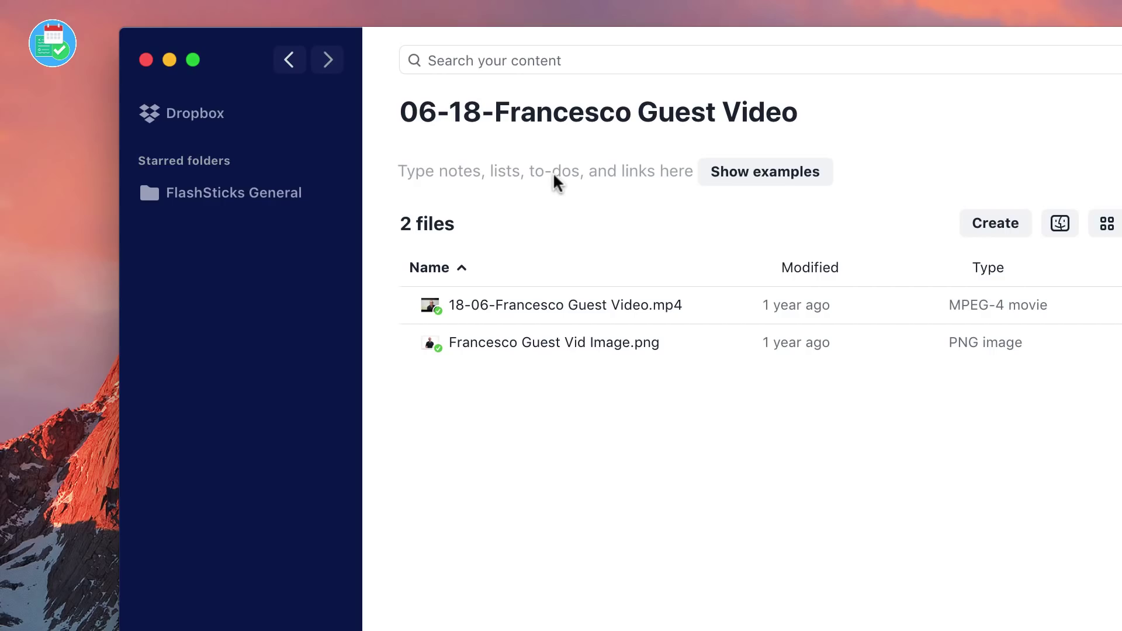
left_click(555, 182)
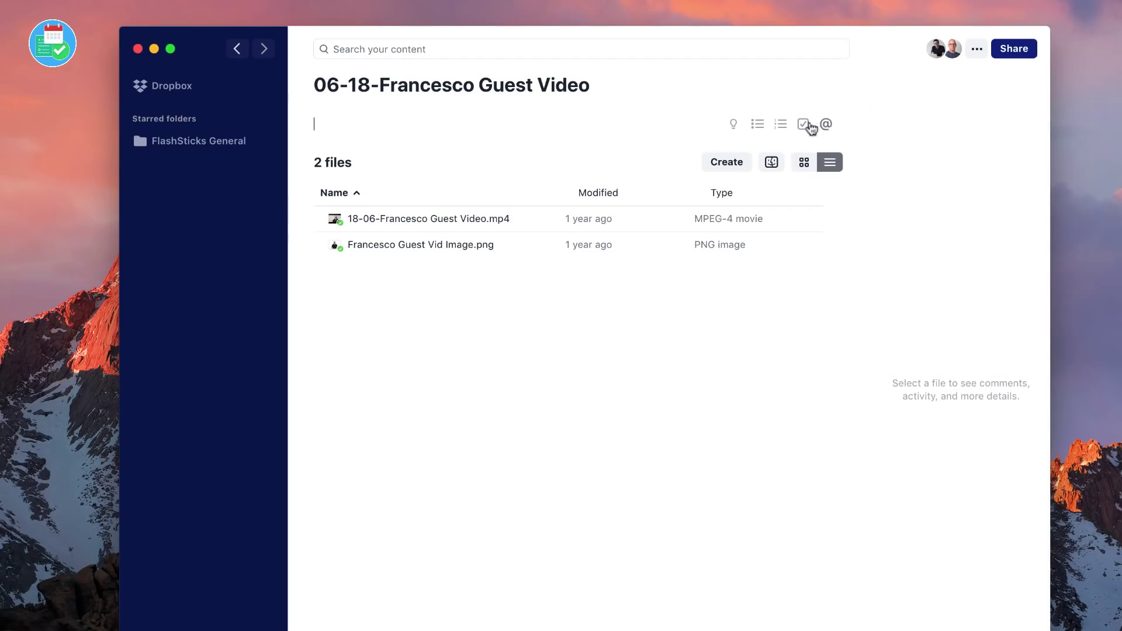
left_click(734, 124)
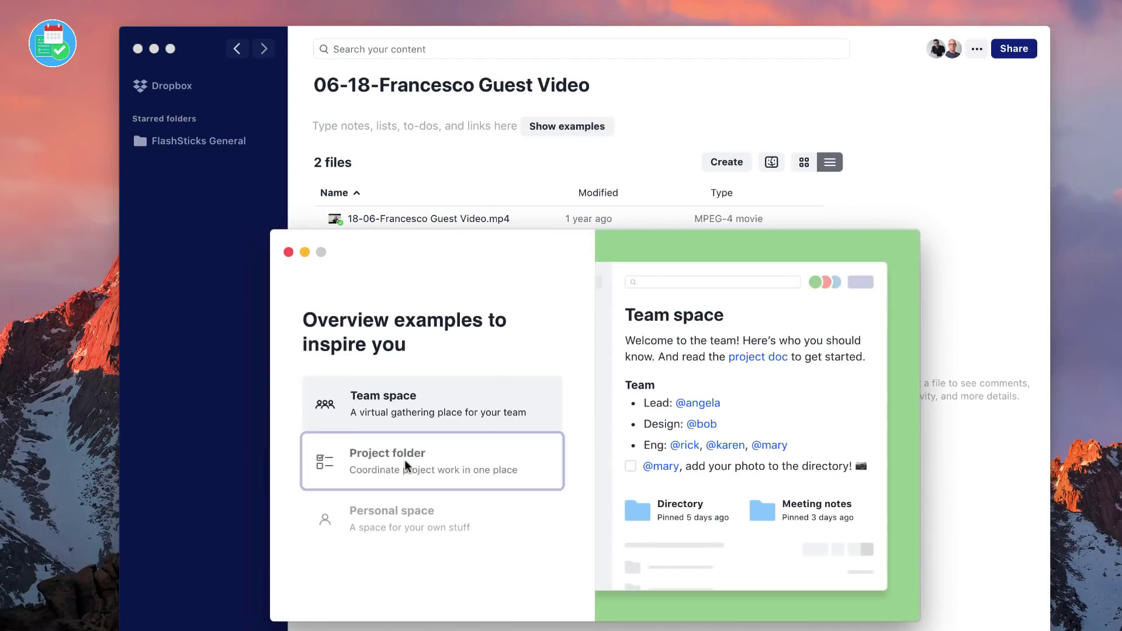
left_click(289, 252)
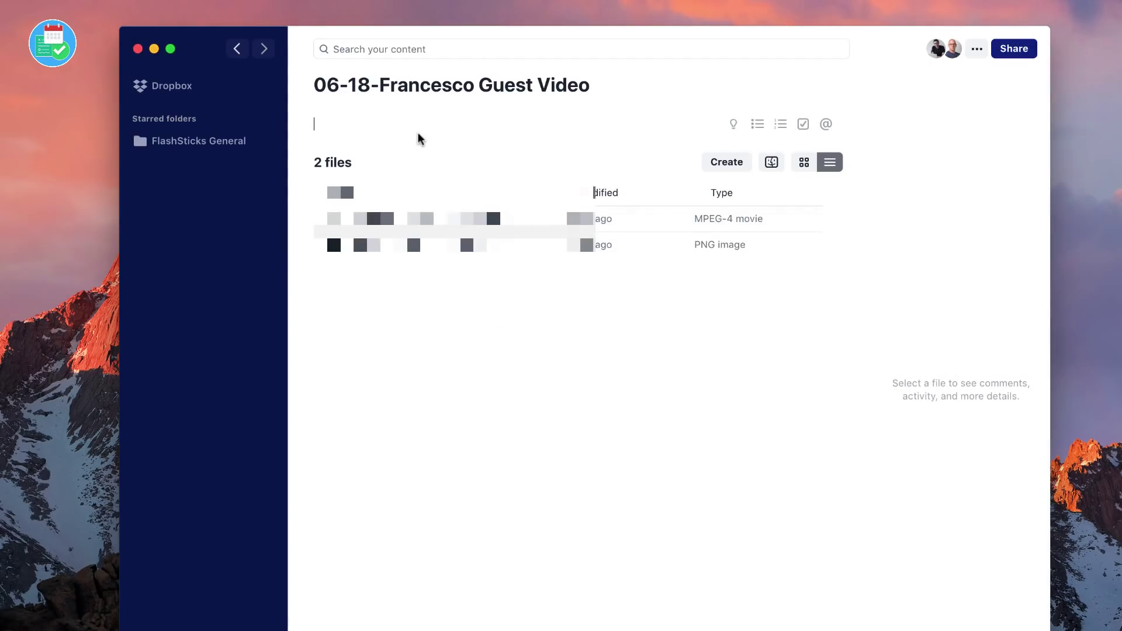
type("Okay ")
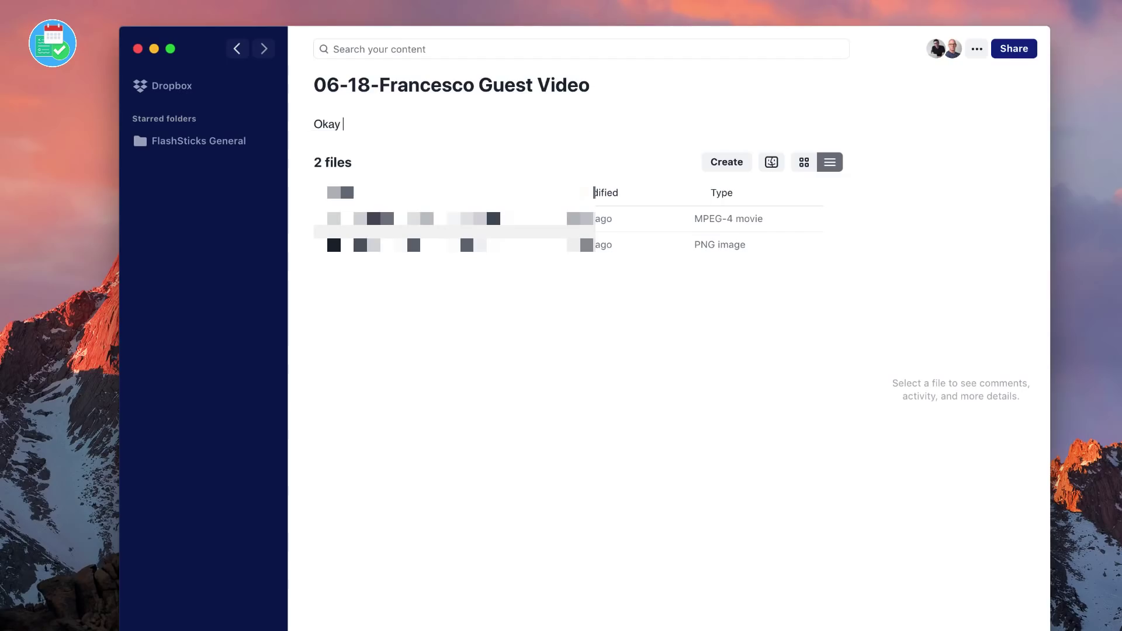
type("@carl")
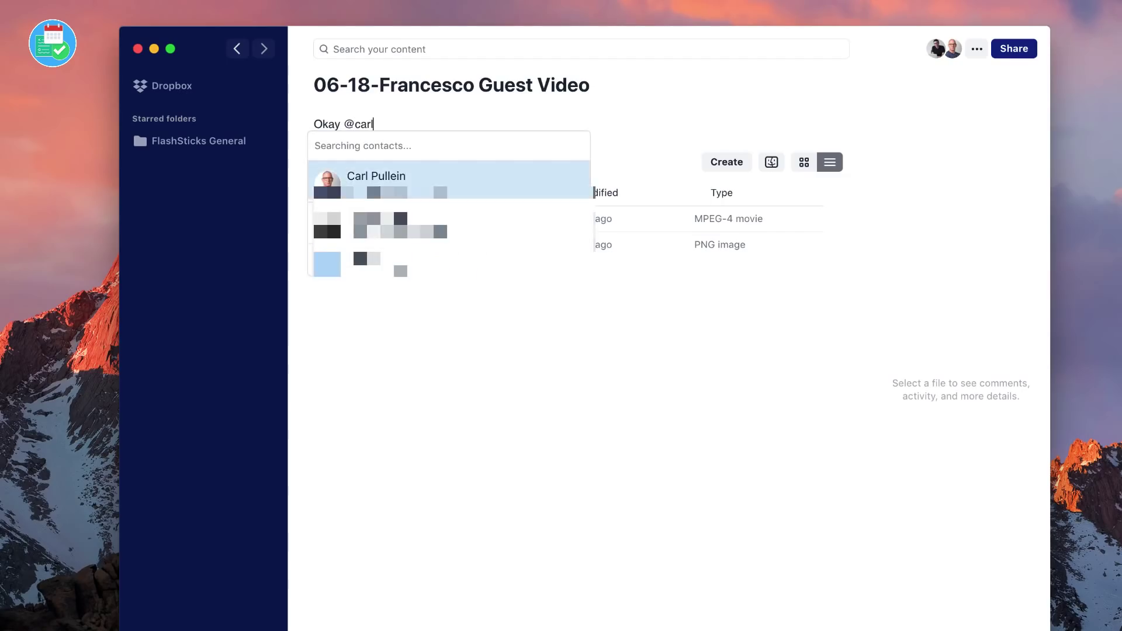
key("Return")
type("- s")
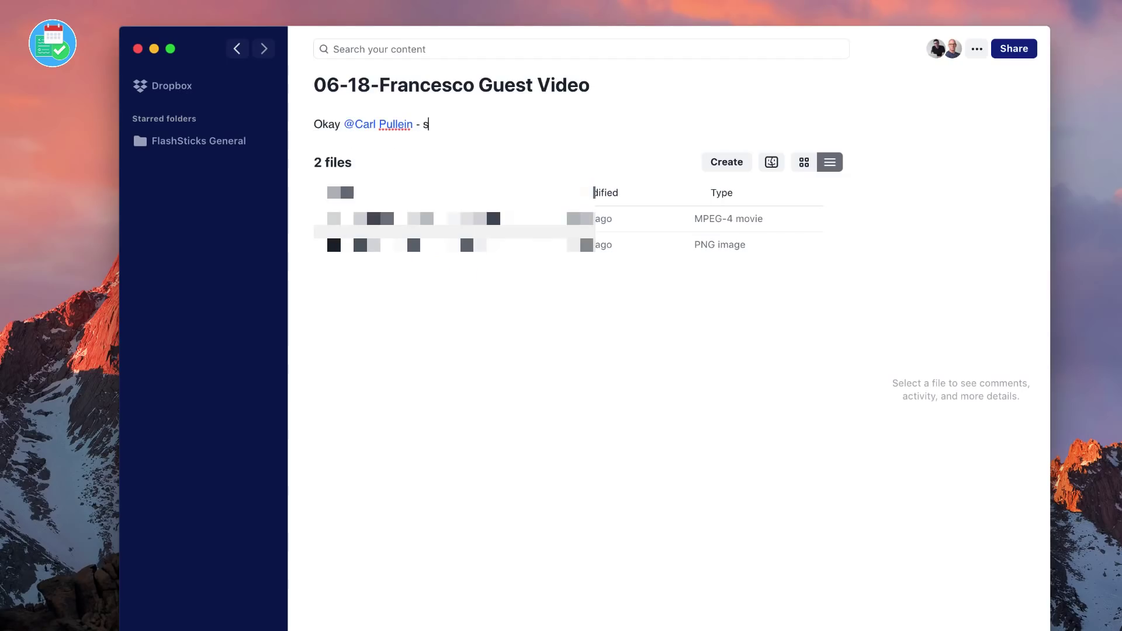
type("hall we continue to ")
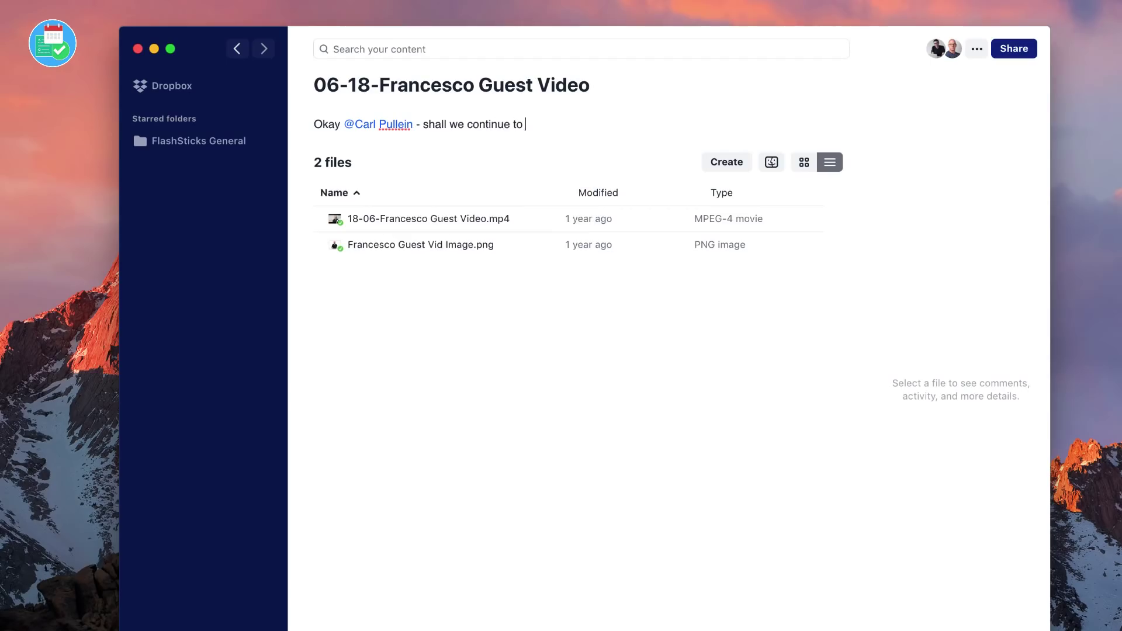
type("plan this one.")
Add an empty checklist item, delete the contact mention, and return to the Dropbox home folder
key("Return")
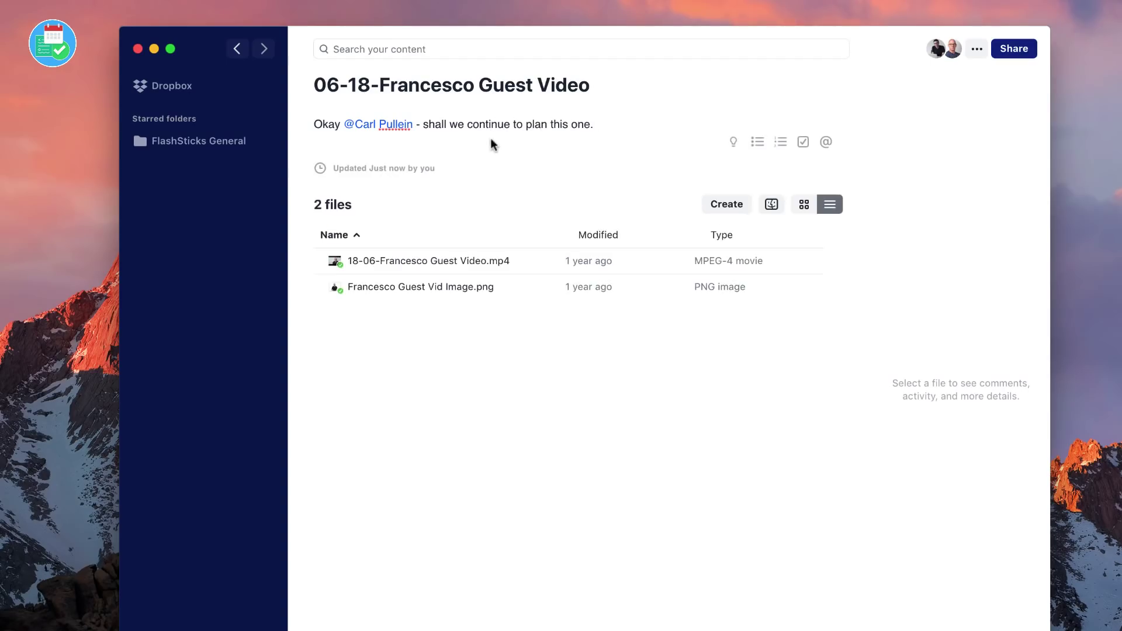
key("Return")
type("-")
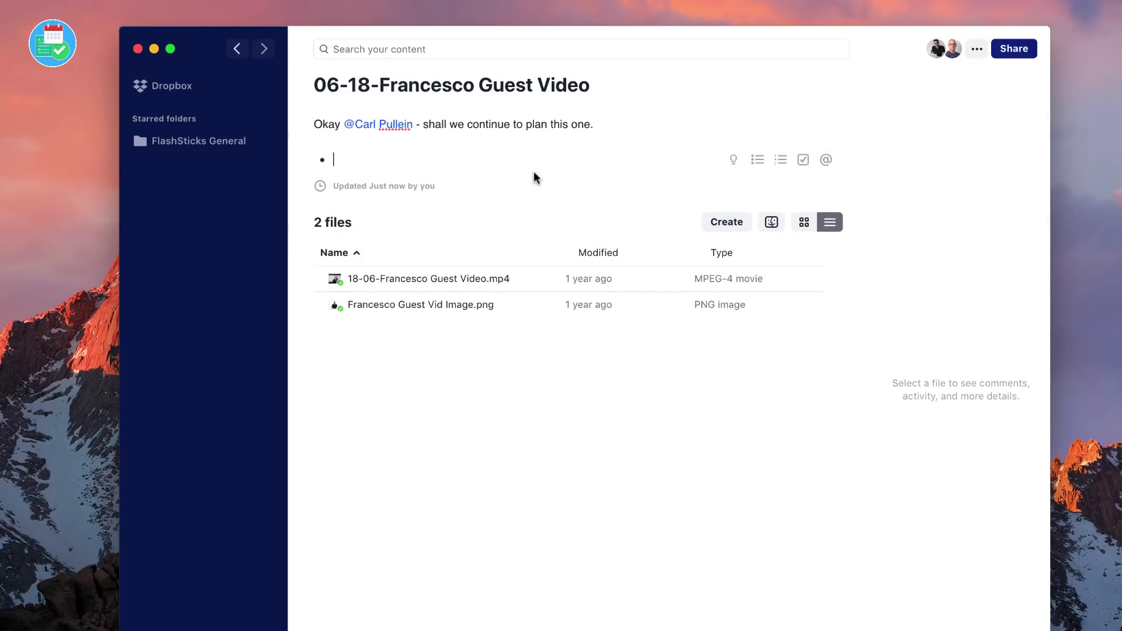
left_click(802, 160)
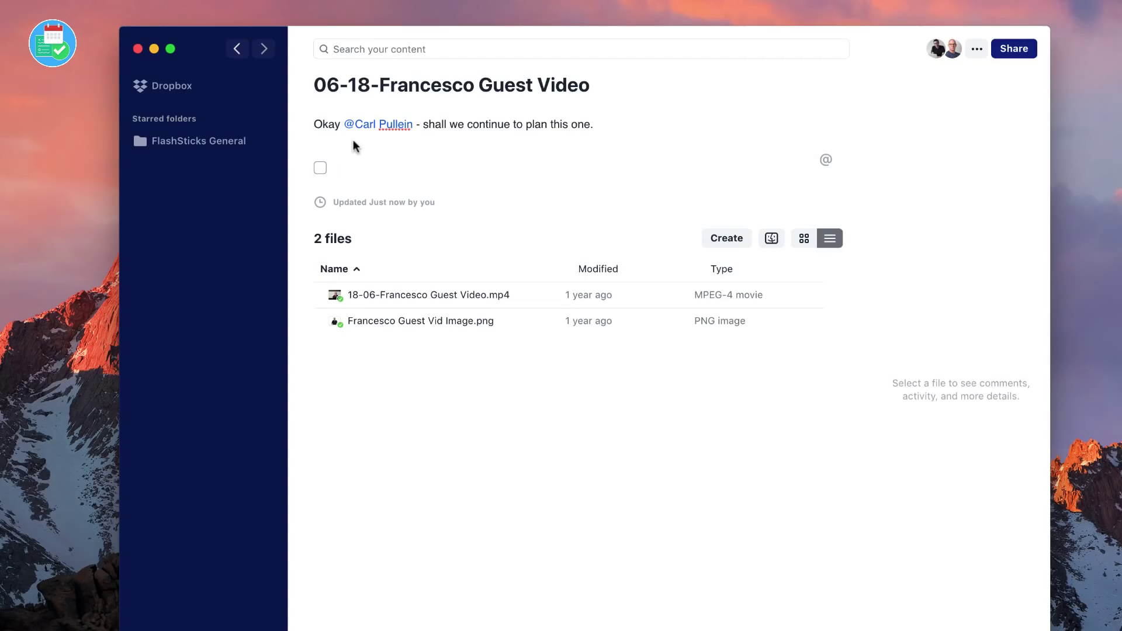
left_click_drag(356, 124, 349, 124)
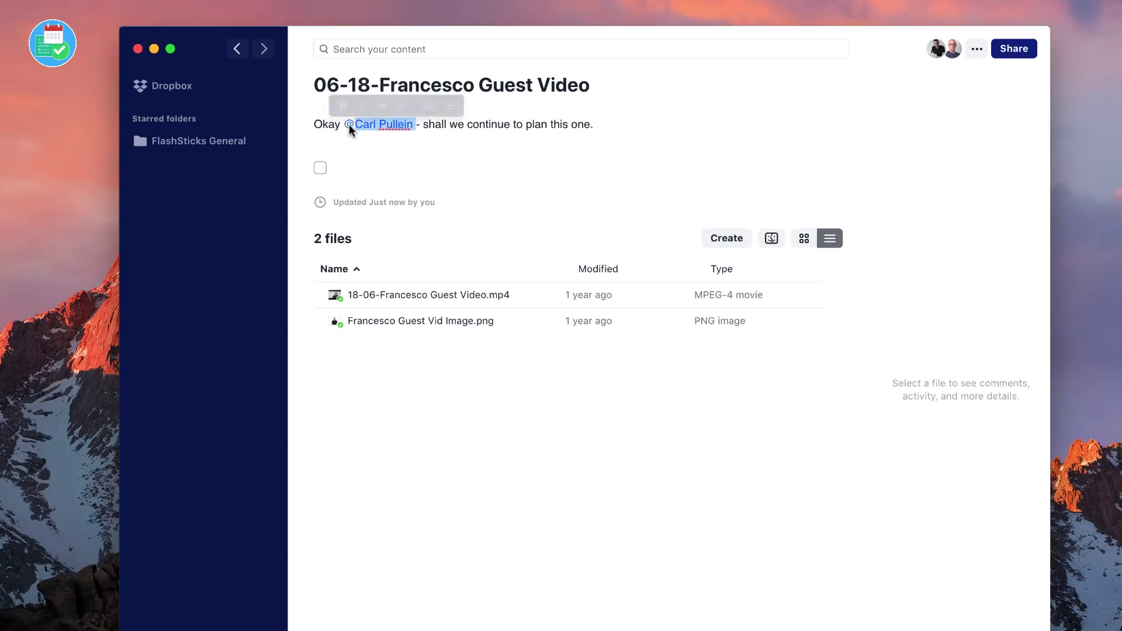
key("BackSpace")
key("BackSpace")
left_click(178, 87)
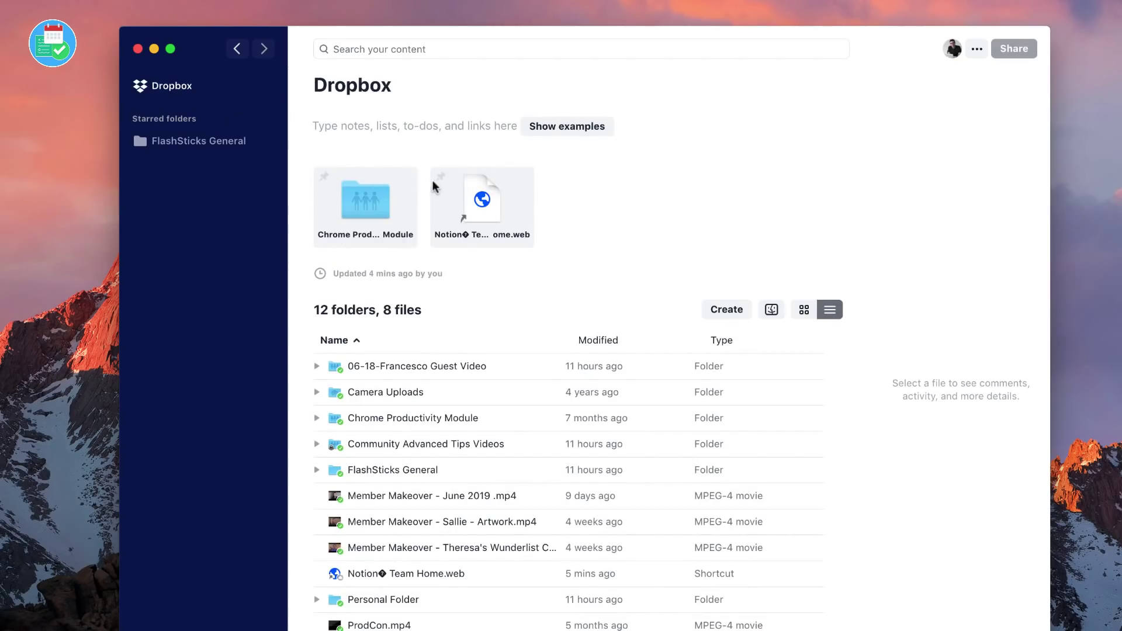
Pin the Member Makeover - June 2019 video to the home folder
left_click(409, 498)
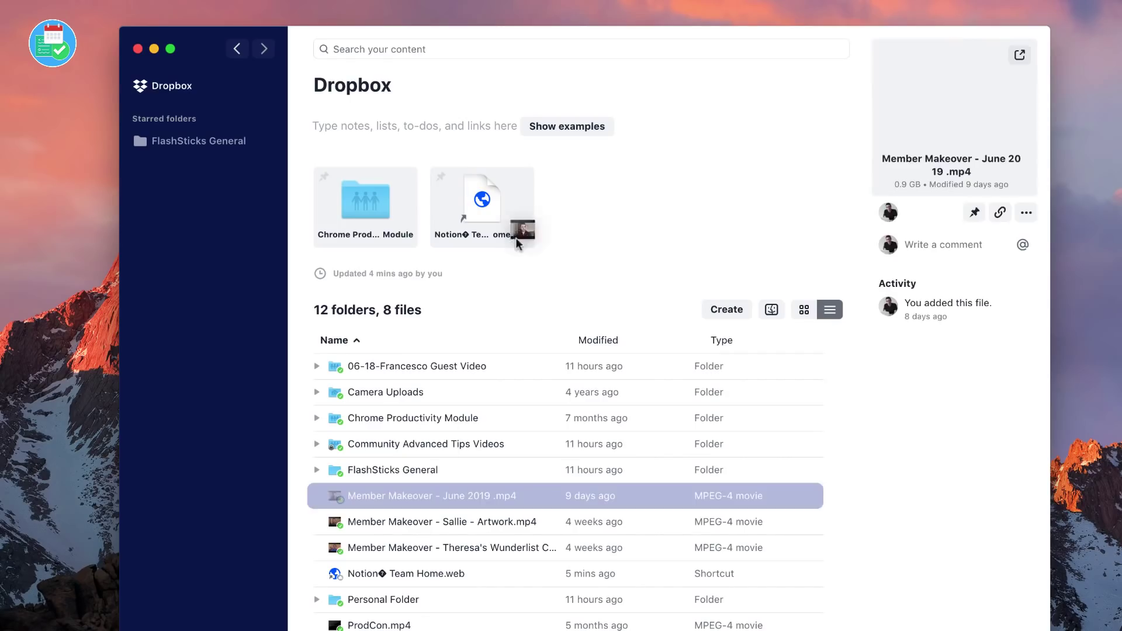
right_click(506, 500)
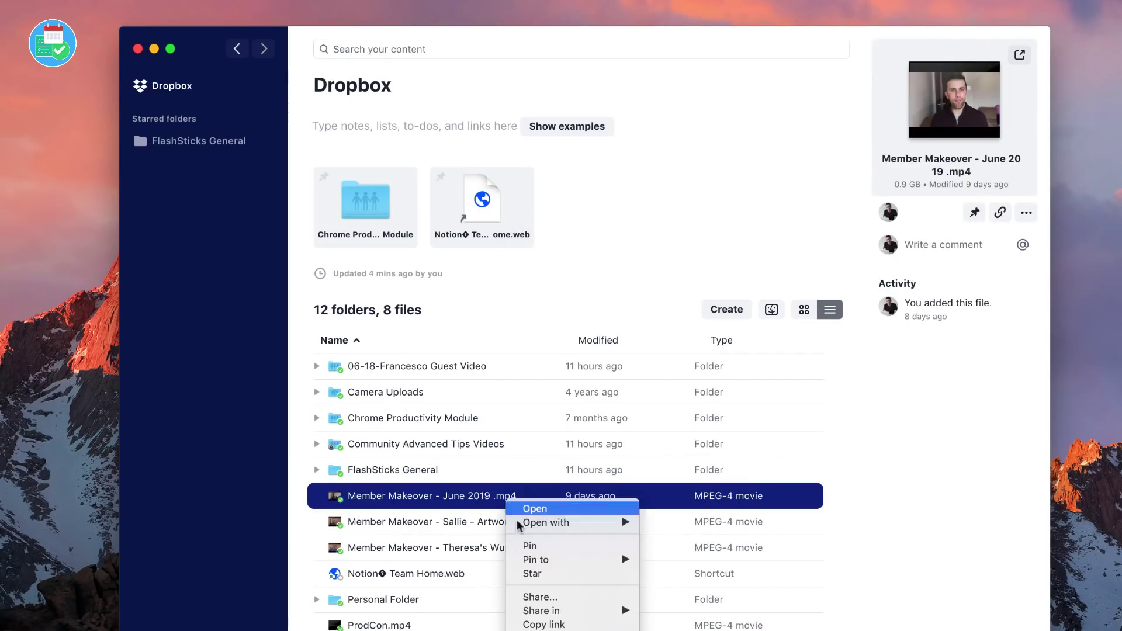
left_click(544, 552)
Glance at the overview examples, then search Dropbox content for 'no'
left_click(575, 130)
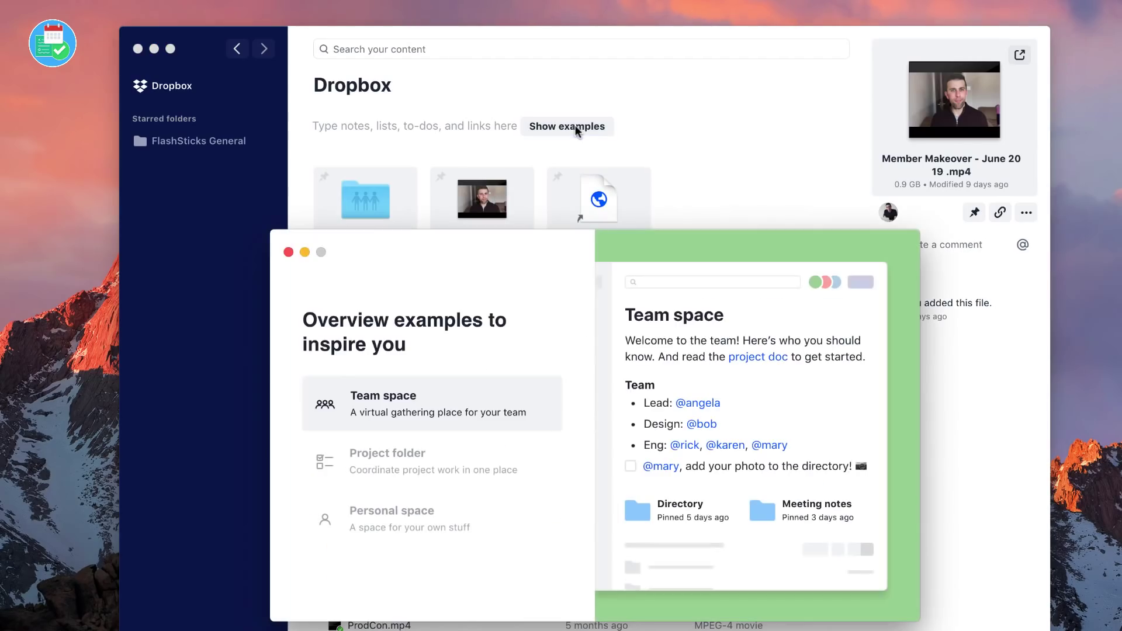
left_click(284, 253)
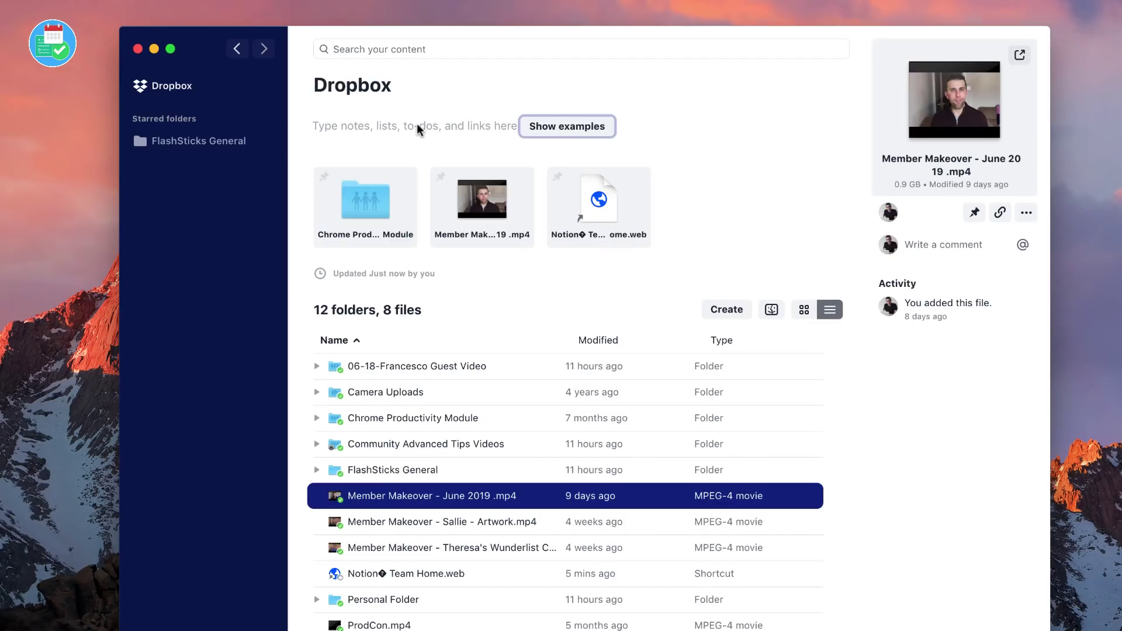
key("/")
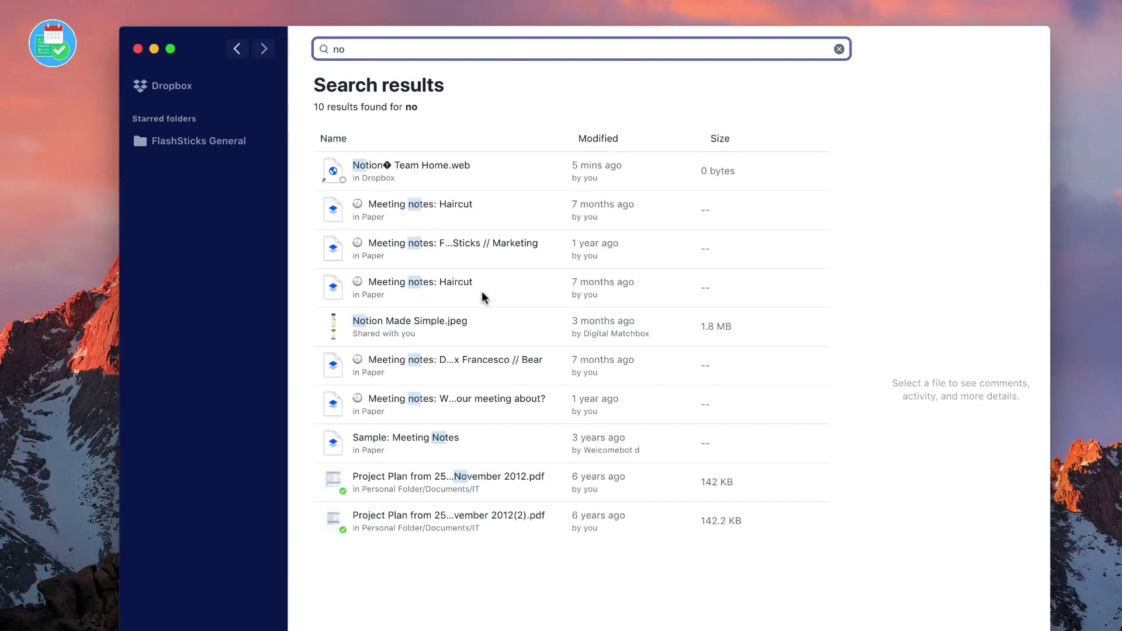
Search for 'googl' and select the Google Drive Zips folder result
key("BackSpace")
key("BackSpace")
type("googl")
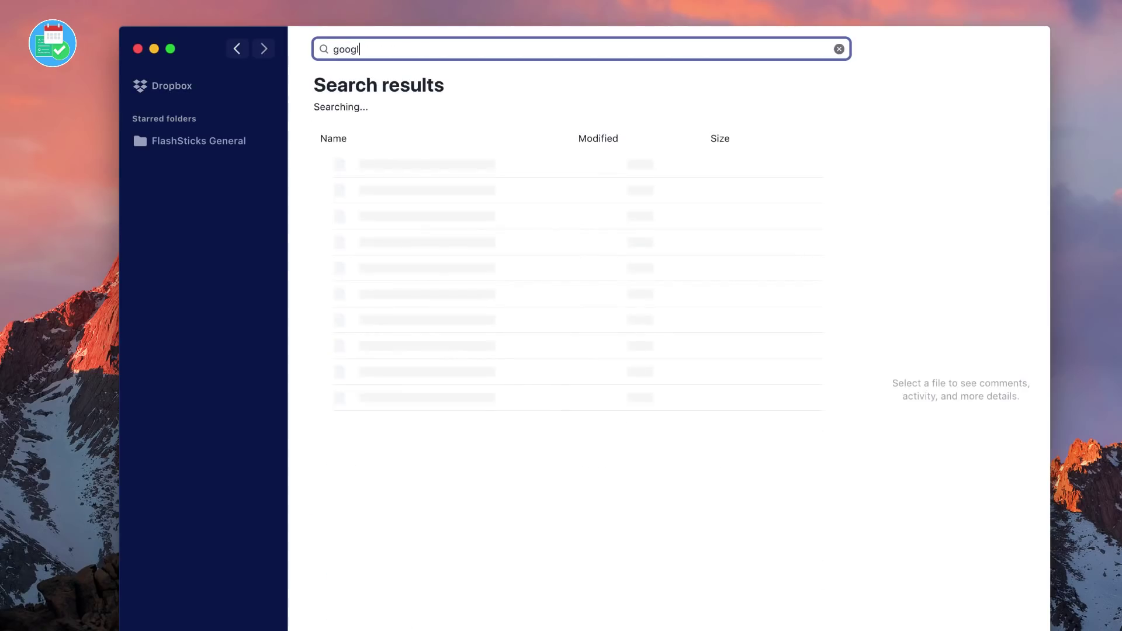
left_click(443, 167)
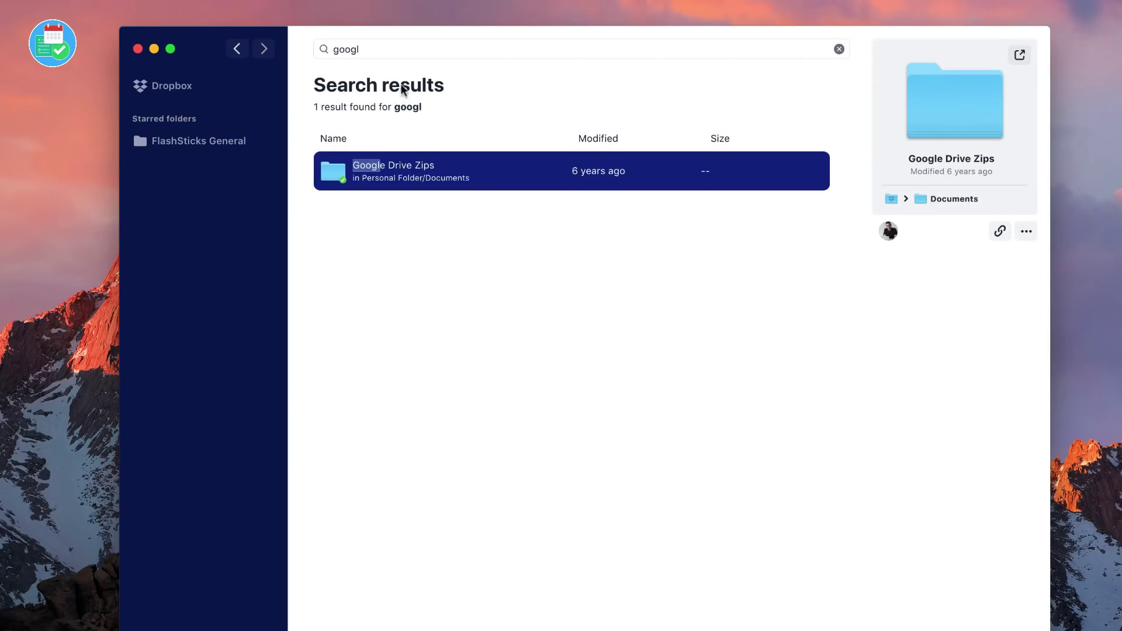
left_click(839, 49)
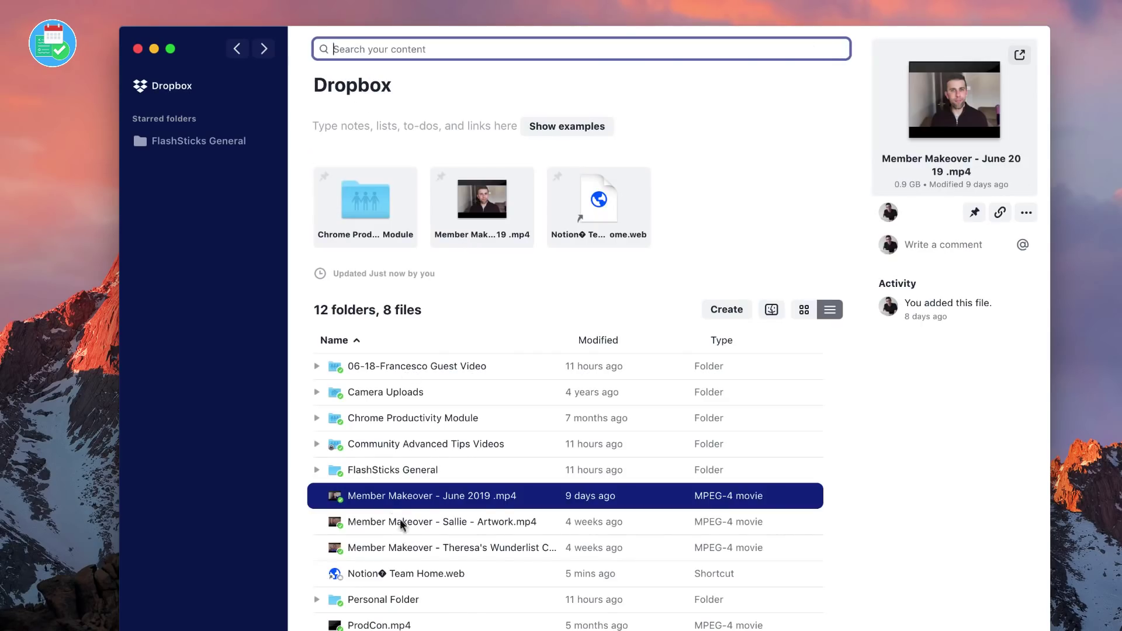
Search 'unti' to select Untitled.gdoc, then open the starred FlashSticks General folder
scroll(395, 514, "down", 3)
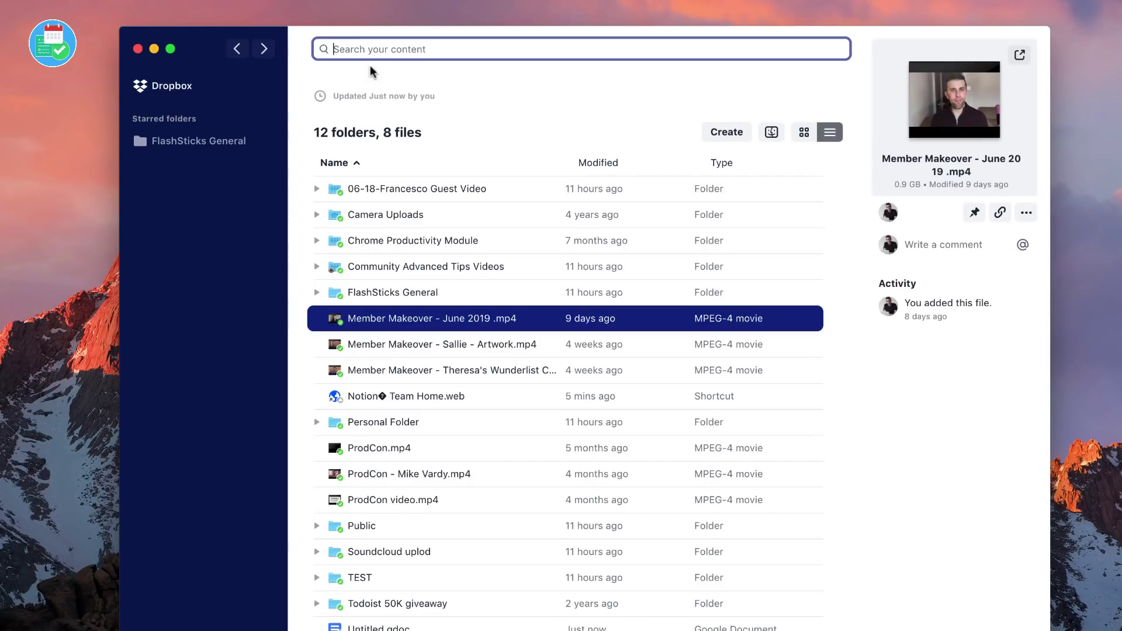
type("unti")
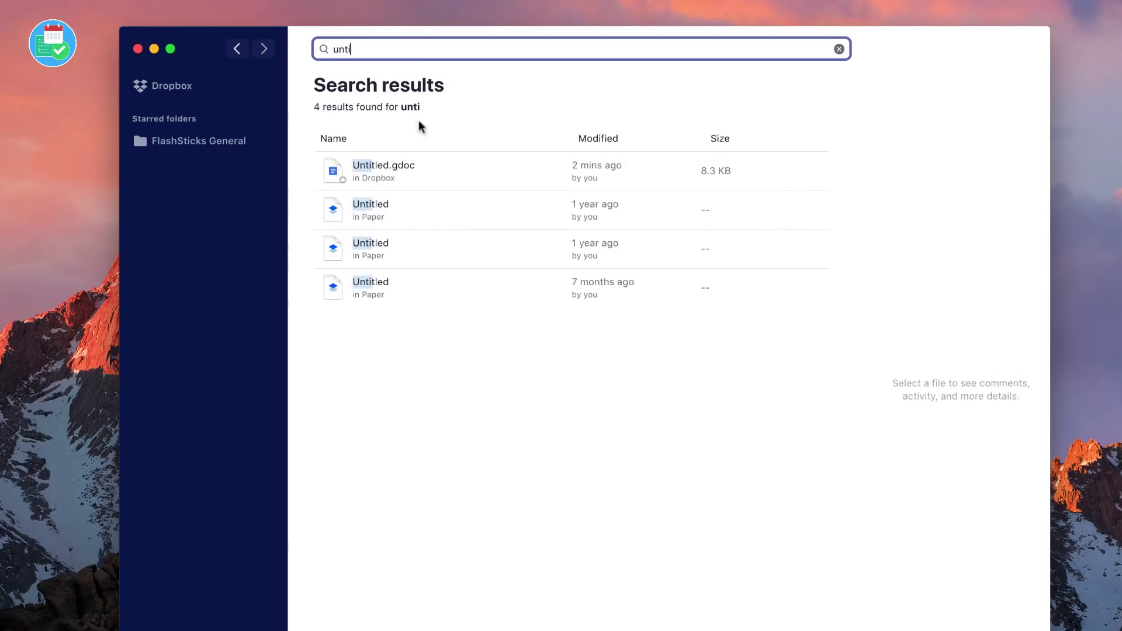
left_click(435, 179)
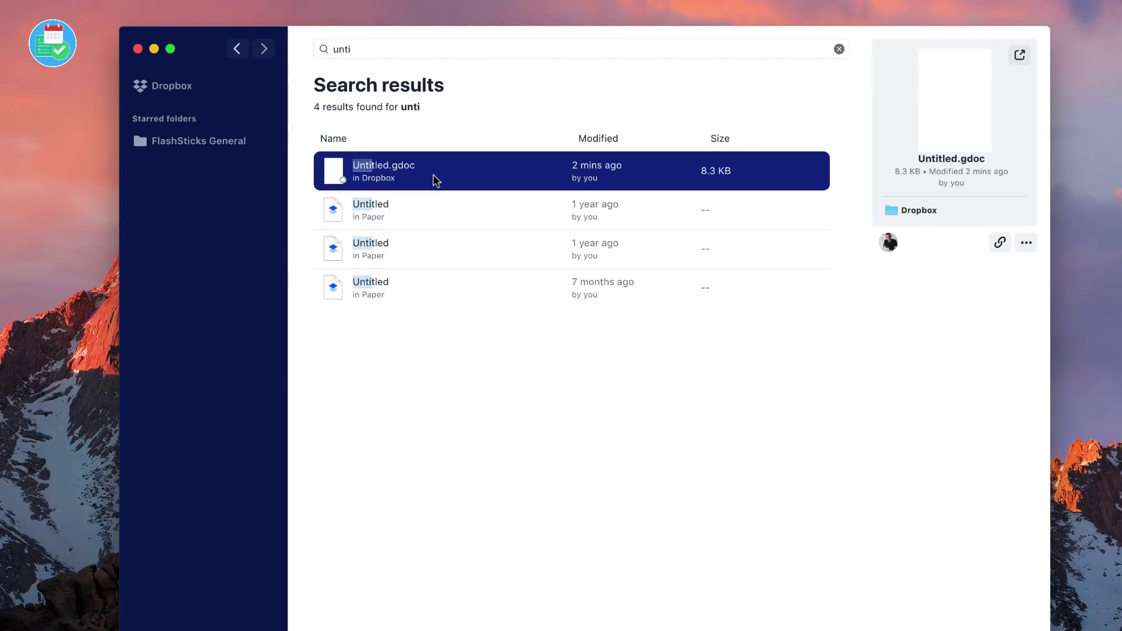
left_click(277, 139)
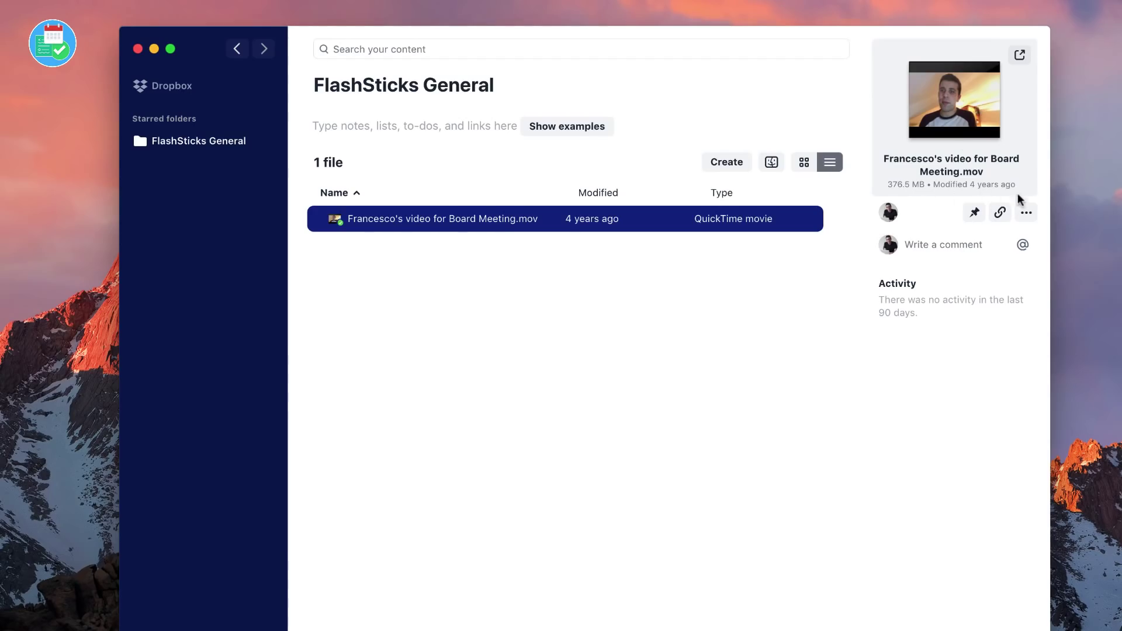
Check the board meeting video's Open with choices, then search 'unti' for four Untitled files
left_click(1026, 212)
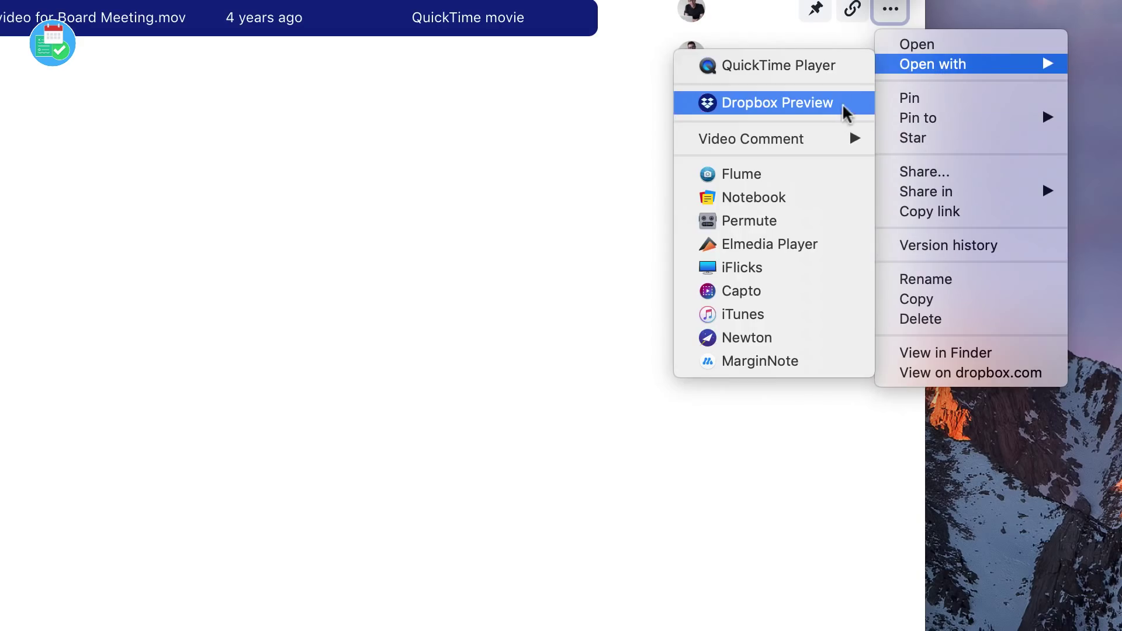
mouse_move(909, 242)
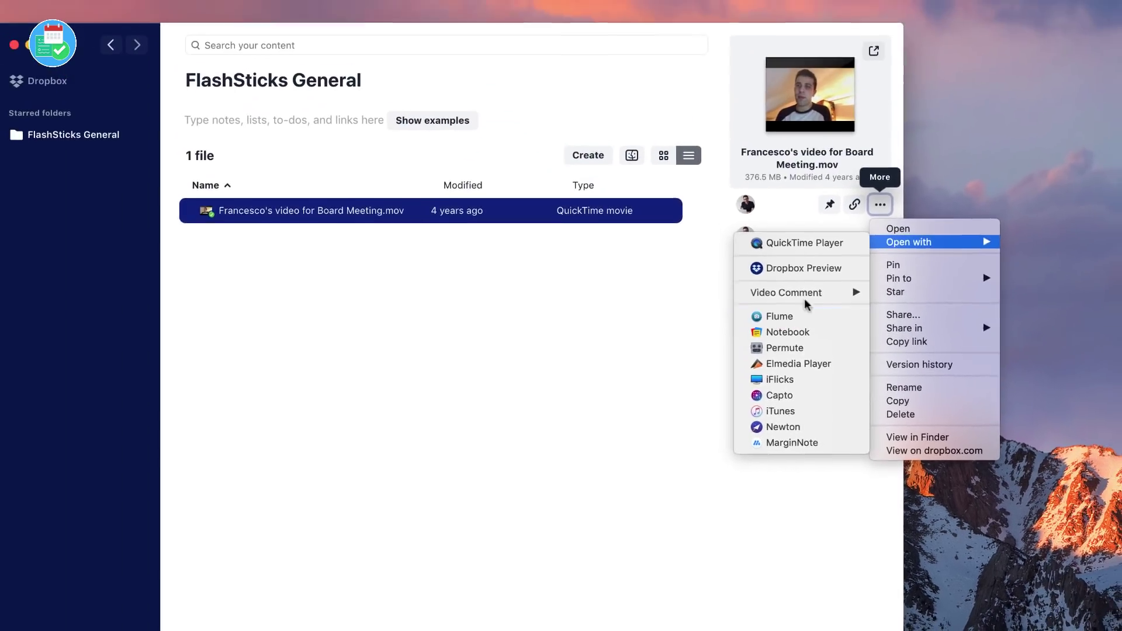
left_click(691, 330)
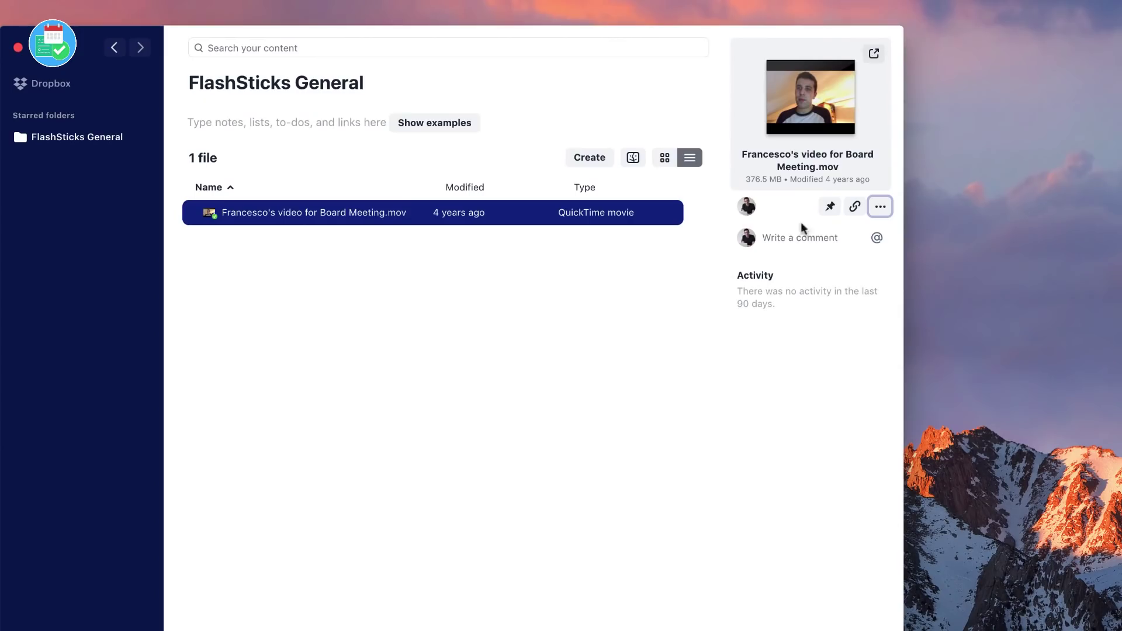
type("unti")
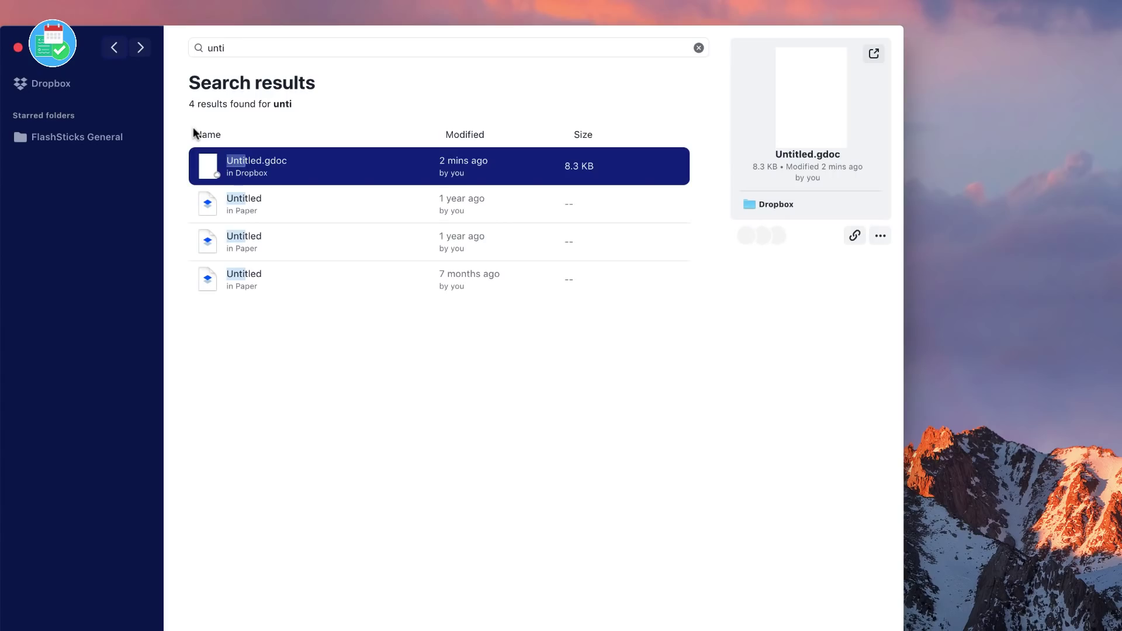
Return to the Dropbox home folder showing its three pinned items above the file list
left_click(39, 81)
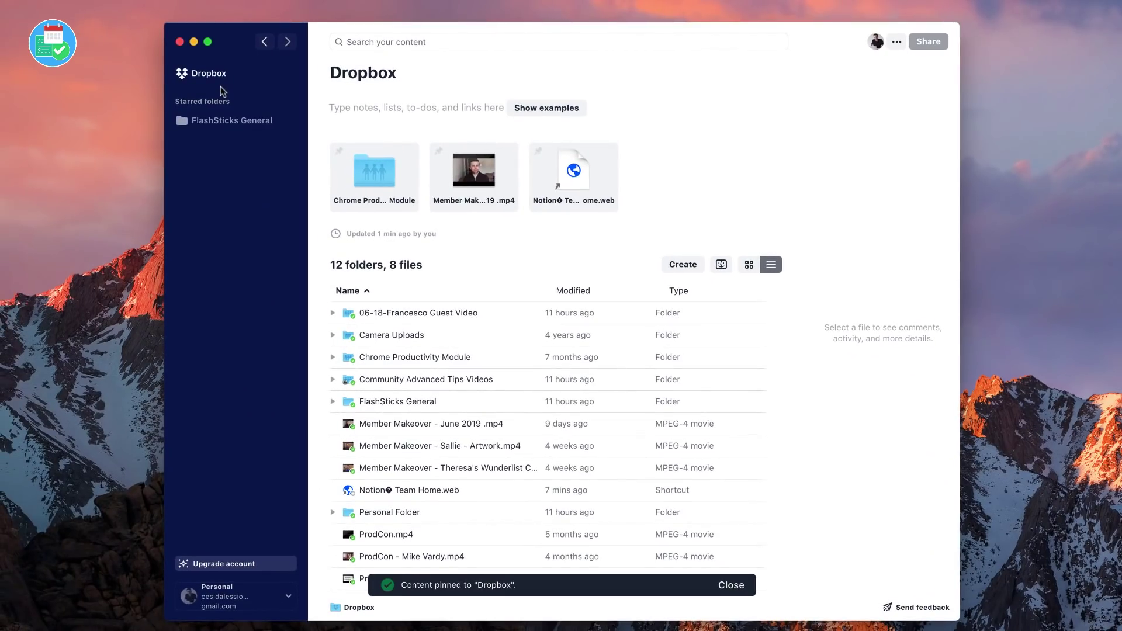